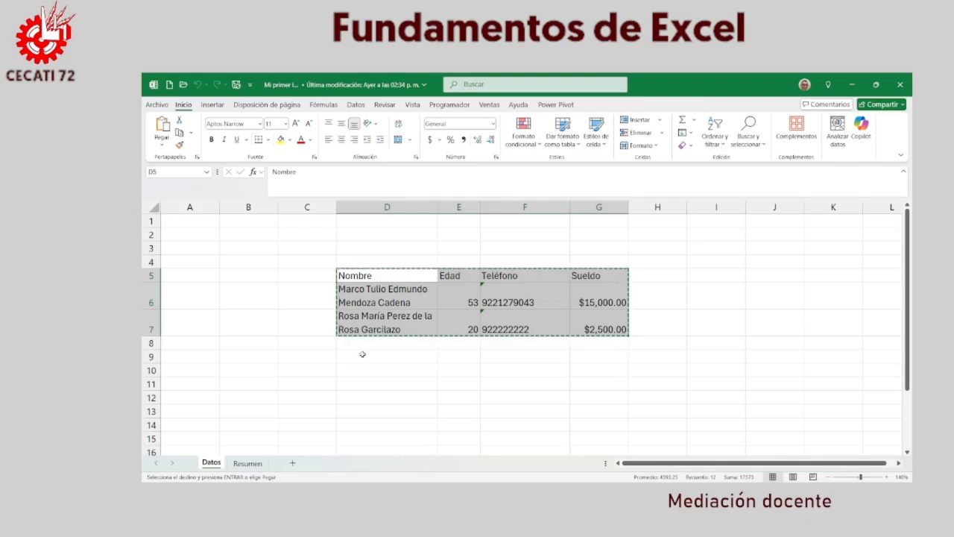
# Step: Paste the copied table at cell D9 of the Datos sheet and end copy mode
pyautogui.click(362, 354)
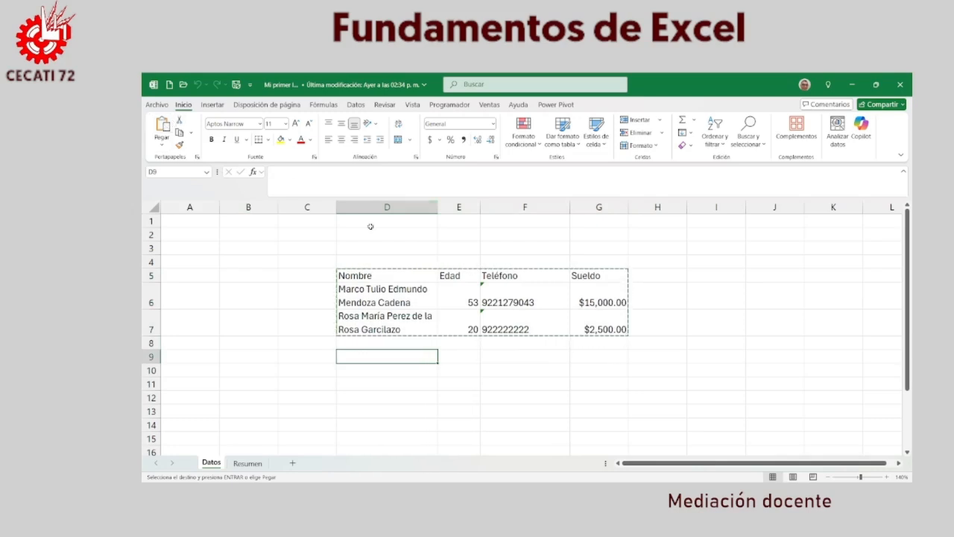
pyautogui.hotkey('ctrl', 'v')
pyautogui.click(415, 358)
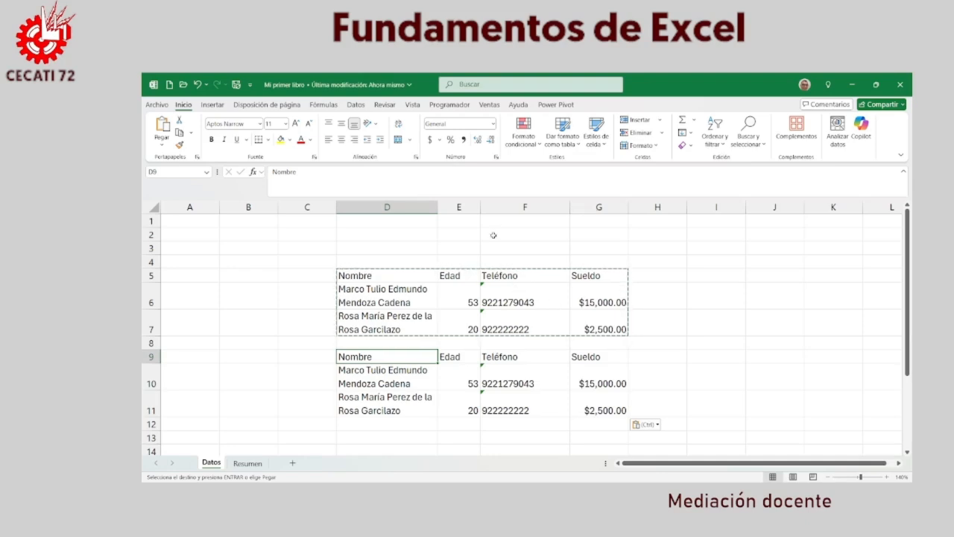
pyautogui.click(407, 277)
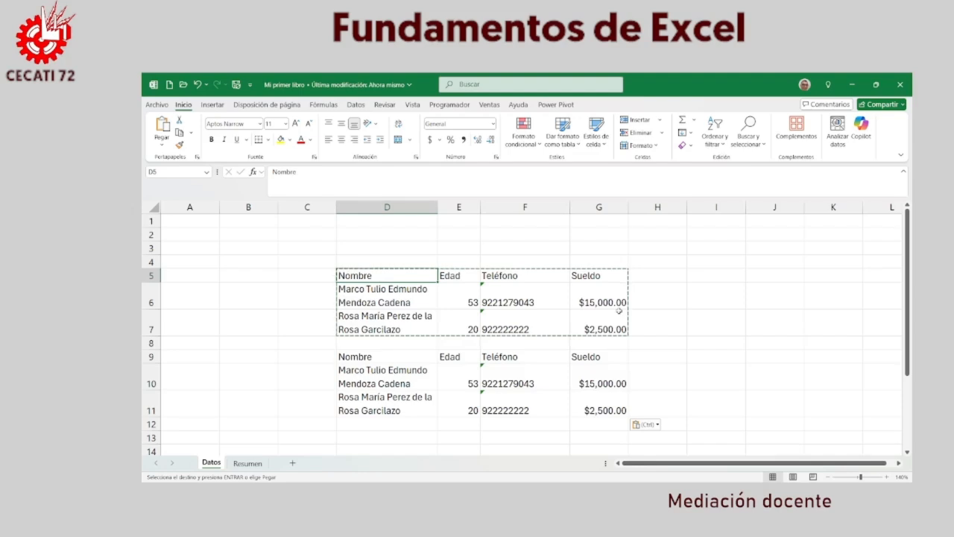
pyautogui.click(700, 278)
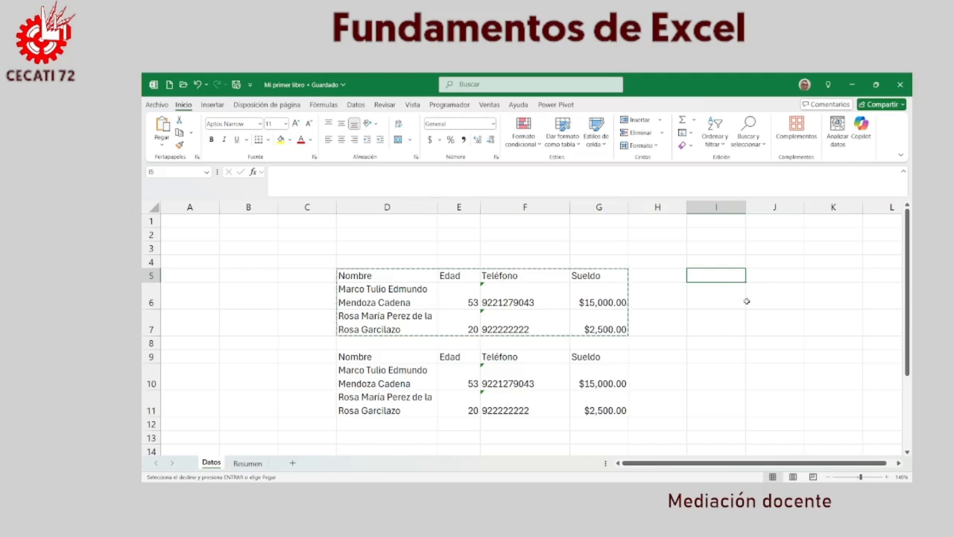
pyautogui.press('Escape')
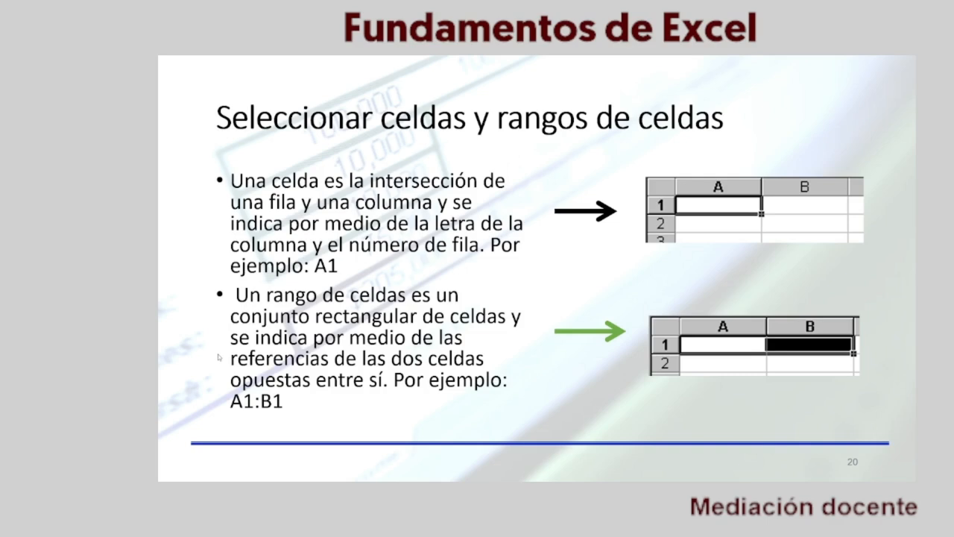
pyautogui.press('Right')
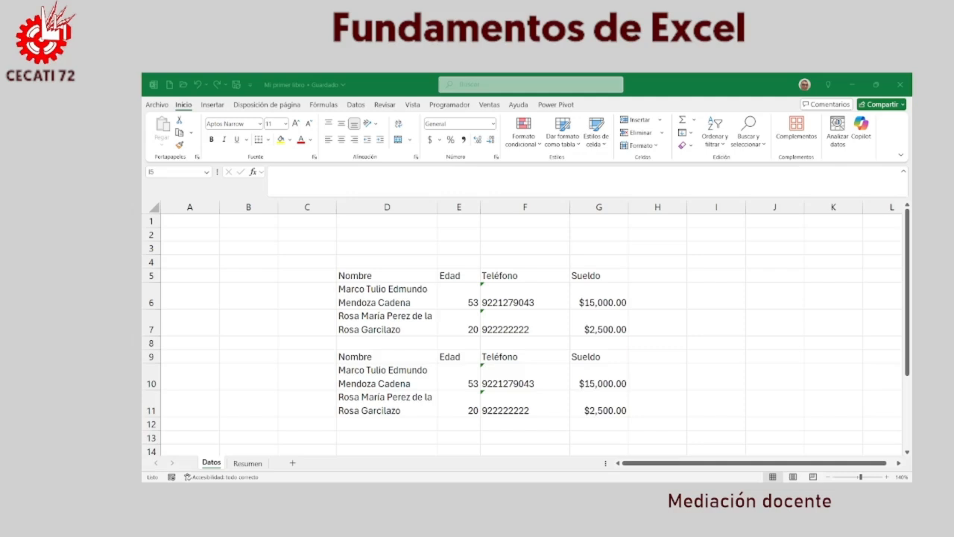
# Step: Move the active cell step by step from D5 to G6 and back to the Nombre header in D5
pyautogui.click(403, 273)
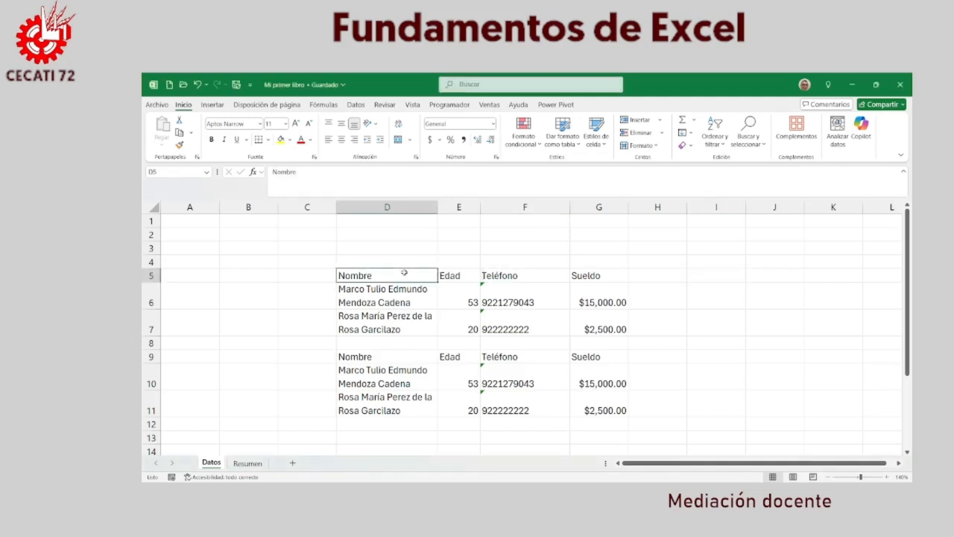
pyautogui.press('Up')
pyautogui.press('Right')
pyautogui.press('Right')
pyautogui.press('Right')
pyautogui.press('Down')
pyautogui.press('Down')
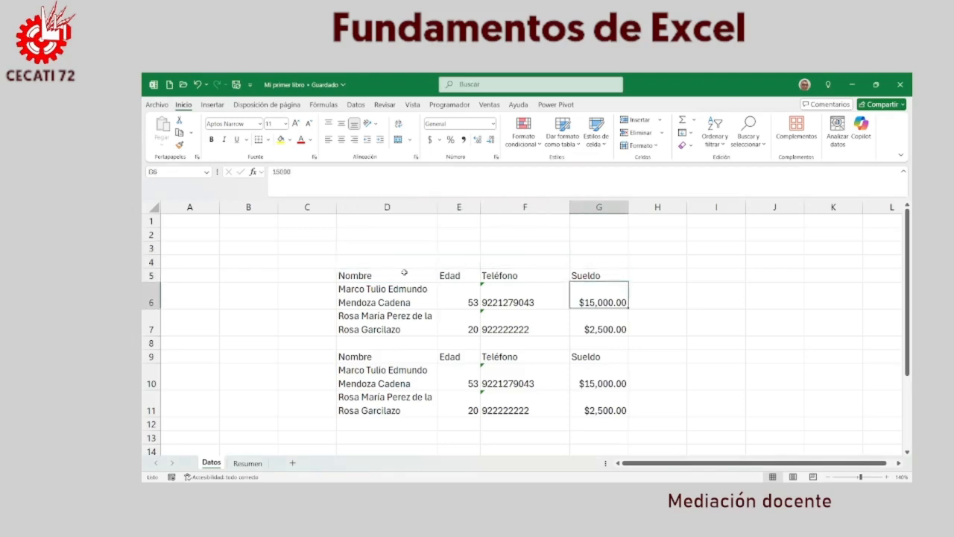
pyautogui.press('Left')
pyautogui.press('Left')
pyautogui.press('Left')
pyautogui.press('Up')
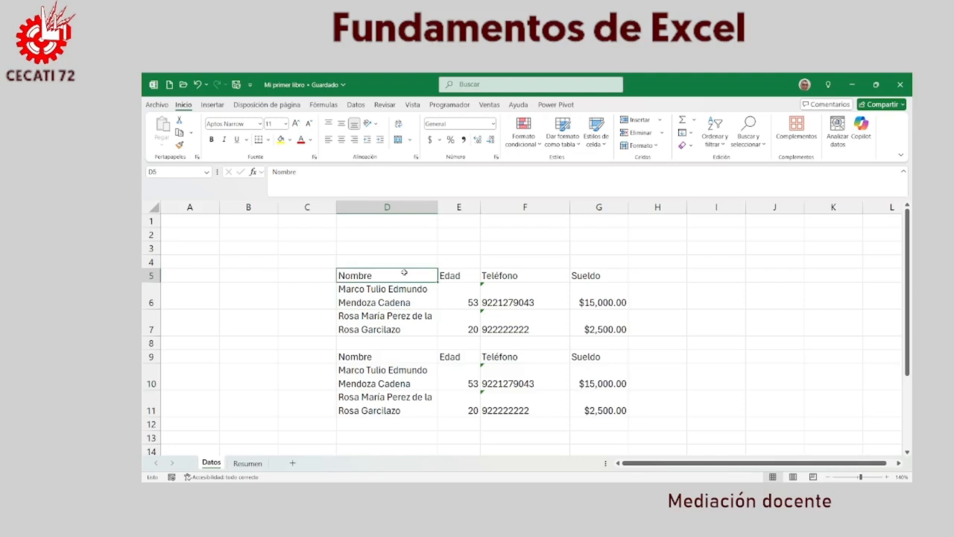
pyautogui.press('Right')
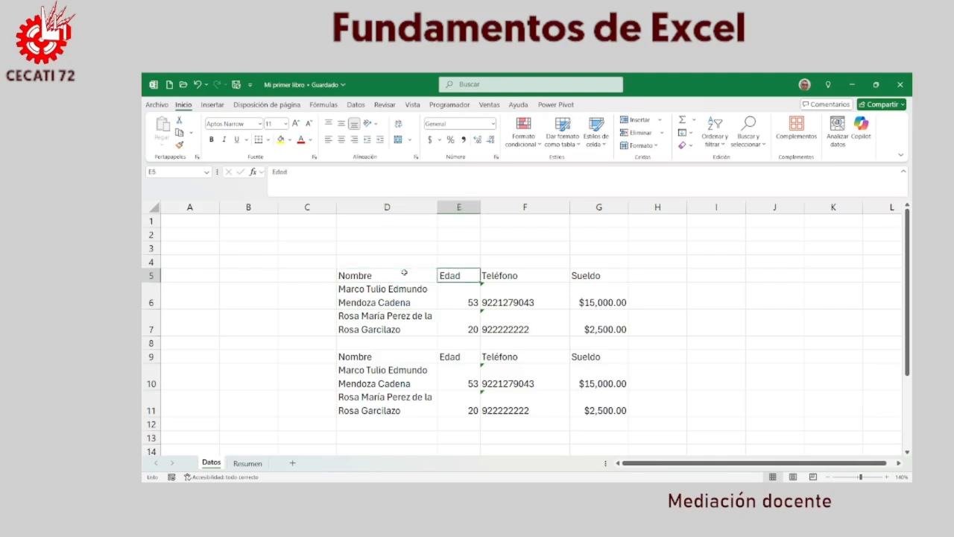
pyautogui.press('Left')
pyautogui.press('Right')
pyautogui.press('Left')
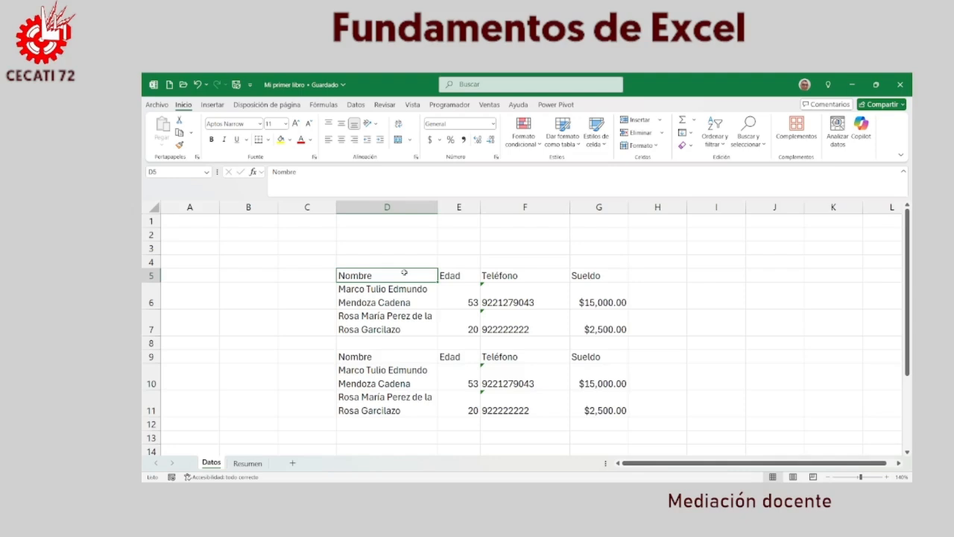
# Step: Select the range D5:G7, cut it and paste it at cell I5
pyautogui.hotkey('shift', 'Down')
pyautogui.hotkey('shift', 'Down')
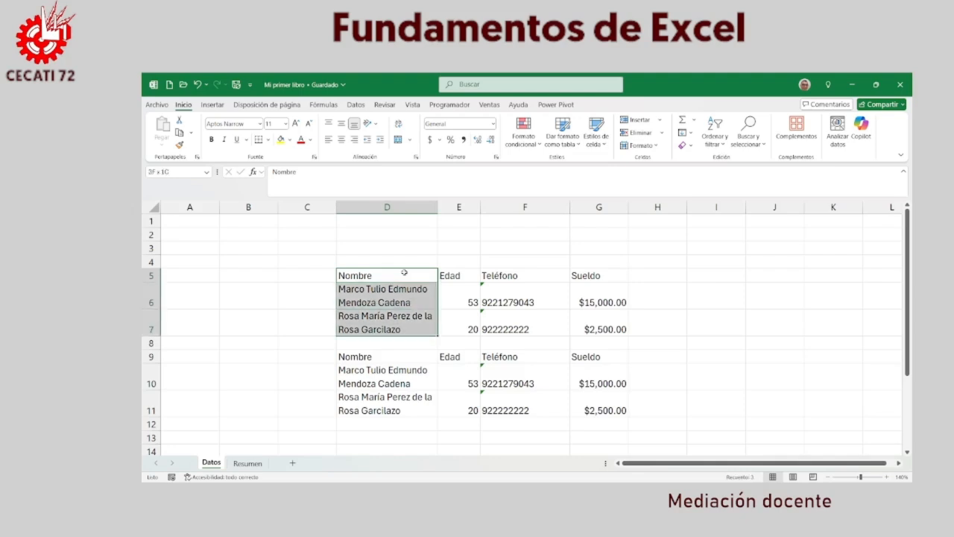
pyautogui.hotkey('shift', 'Right')
pyautogui.hotkey('shift', 'Right')
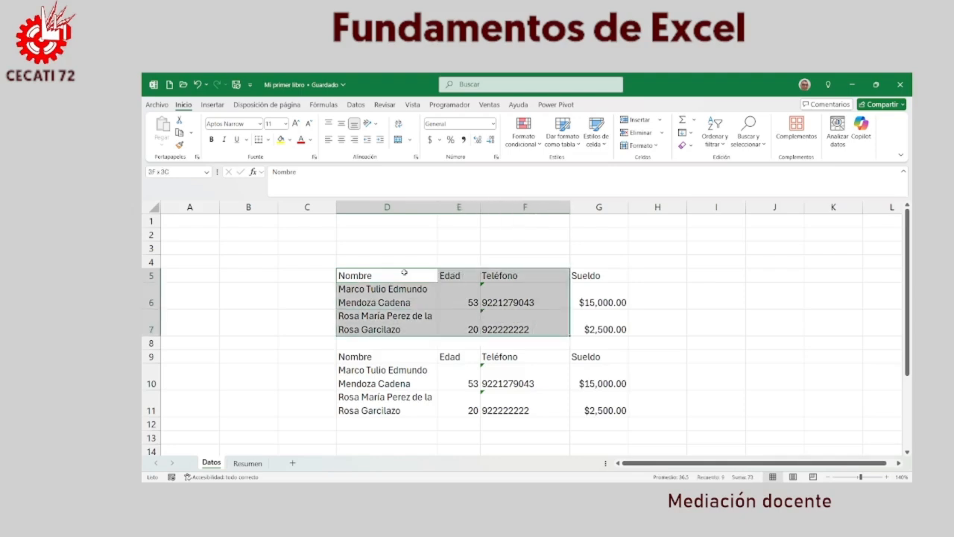
pyautogui.hotkey('shift', 'Right')
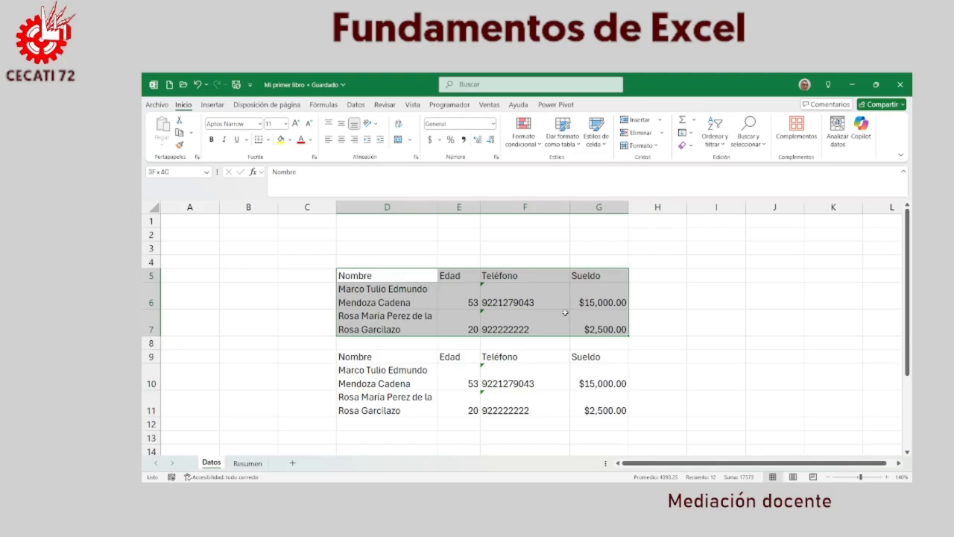
pyautogui.hotkey('ctrl', 'c')
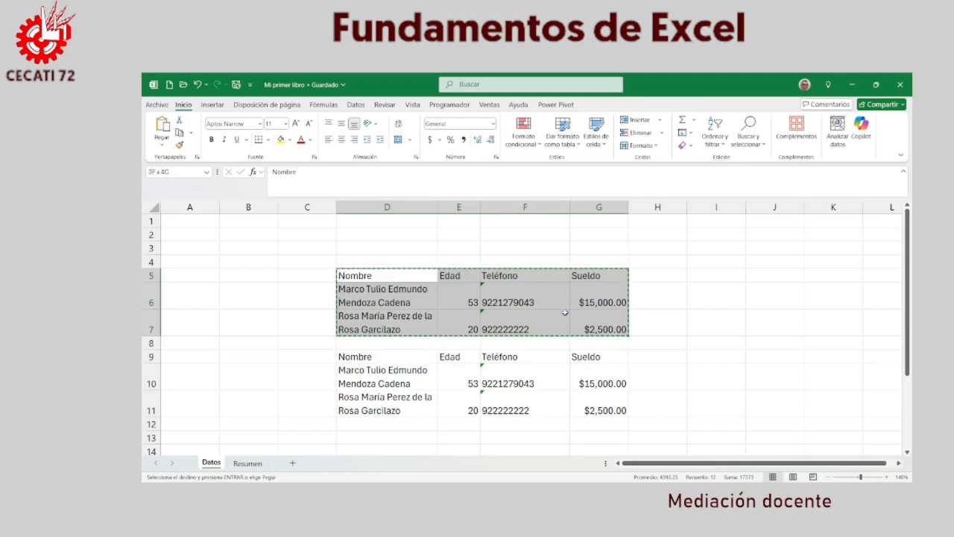
pyautogui.click(697, 277)
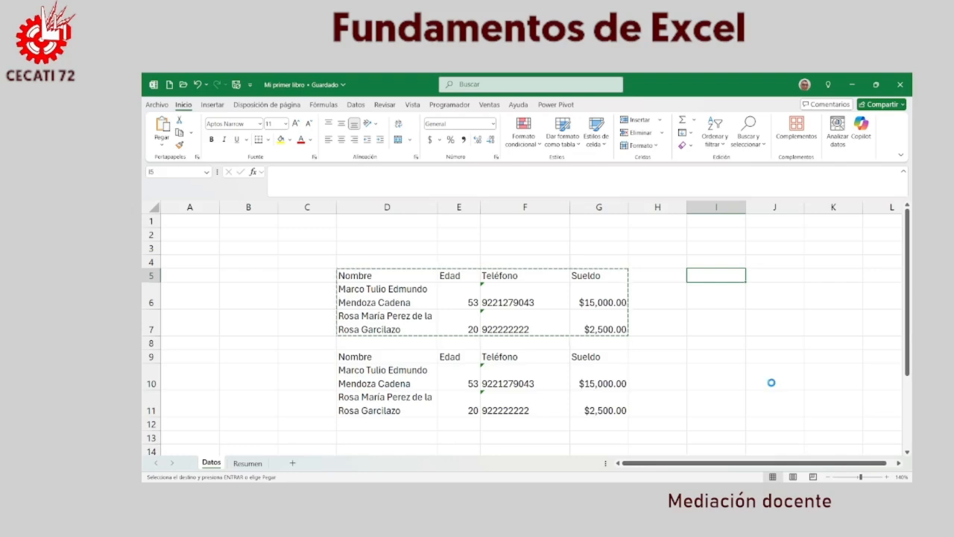
pyautogui.hotkey('ctrl', 'v')
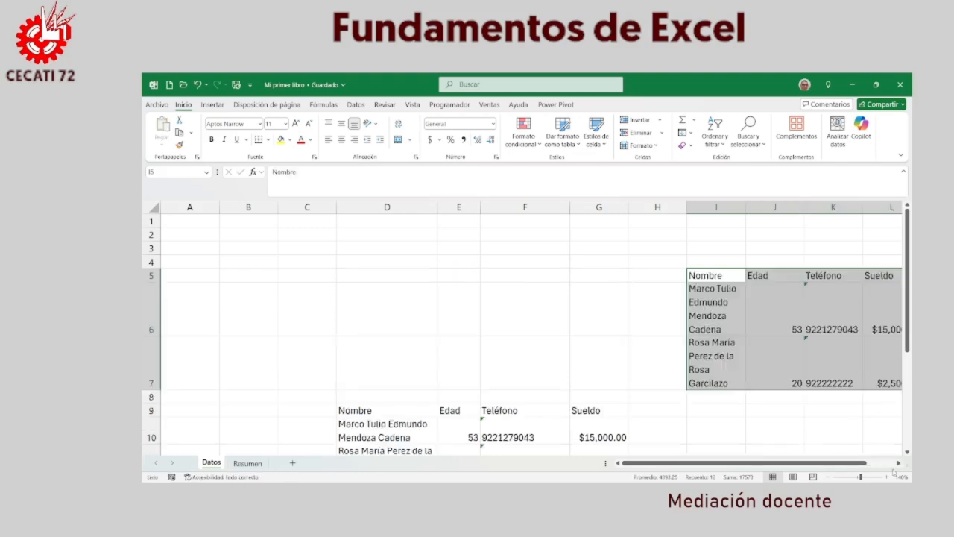
# Step: Move the table in I5:L7 back to its original place starting at D5
pyautogui.click(899, 462)
pyautogui.click(898, 464)
pyautogui.click(898, 464)
pyautogui.click(898, 464)
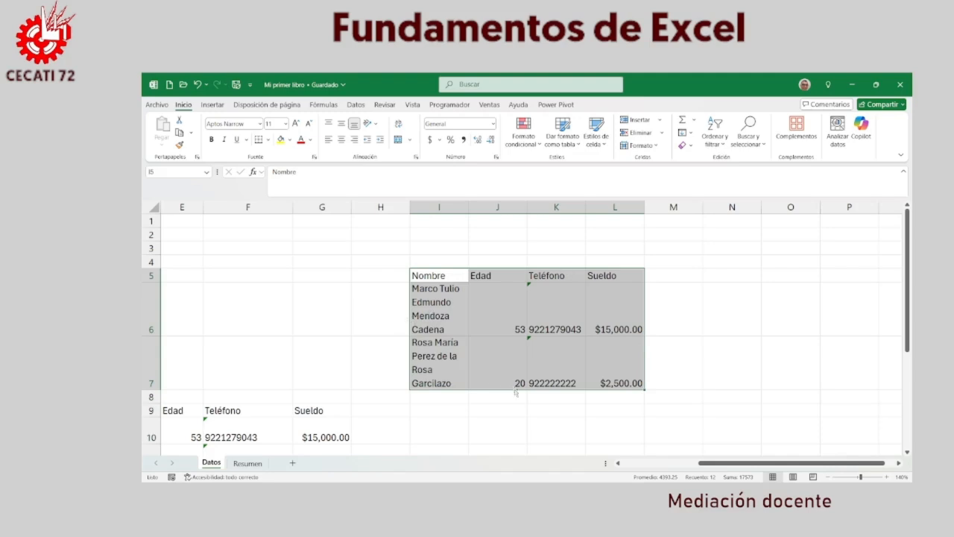
pyautogui.moveTo(515, 392); pyautogui.dragTo(196, 358)
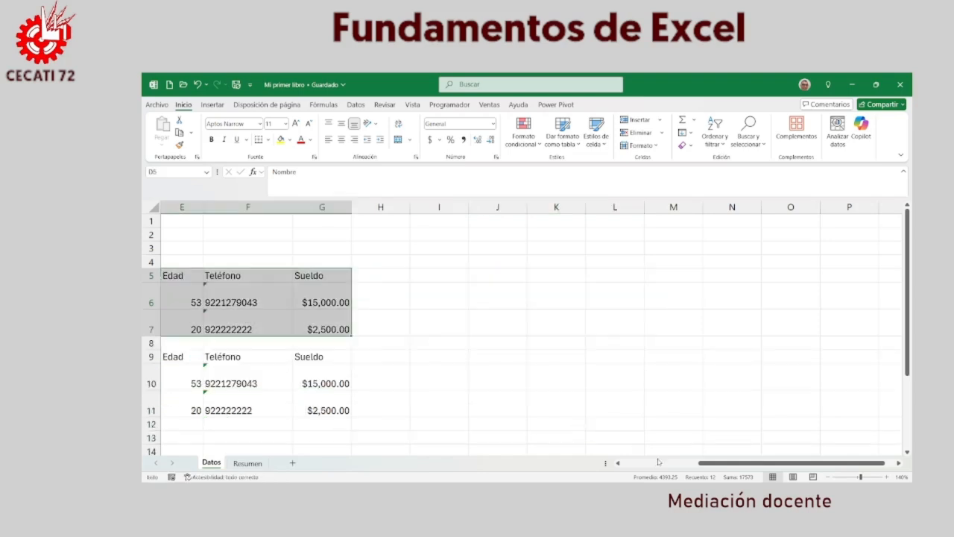
# Step: Try to move the table in D5:G7 so that it starts at cell E8
pyautogui.click(619, 463)
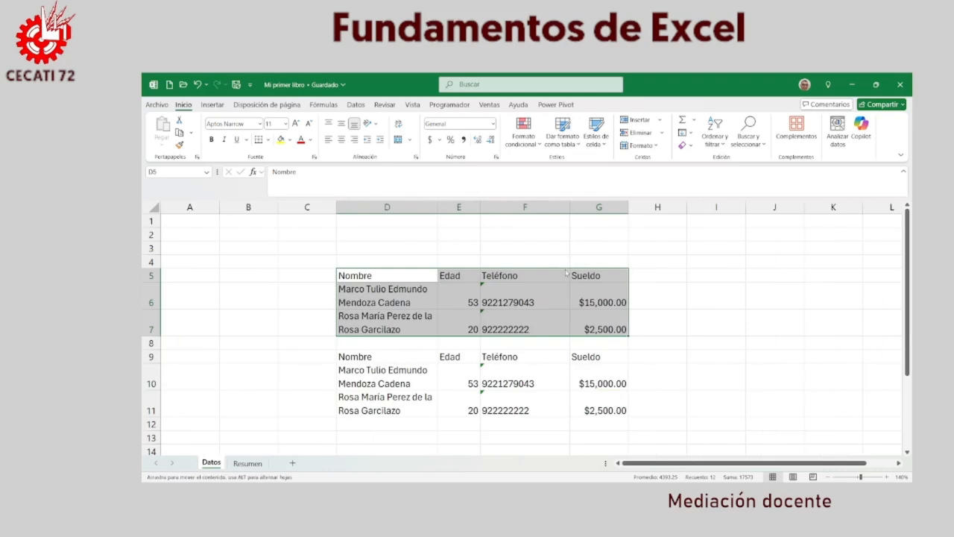
pyautogui.moveTo(567, 271); pyautogui.dragTo(575, 346)
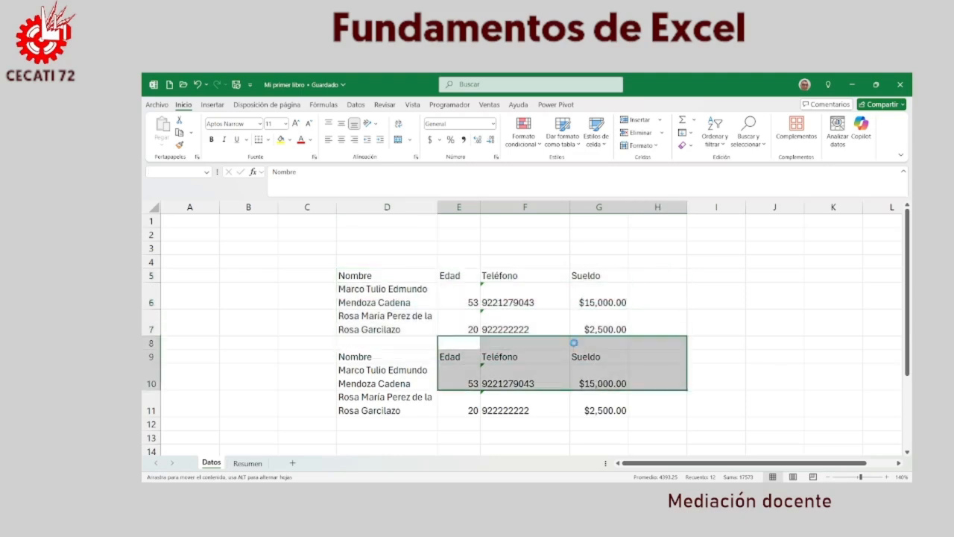
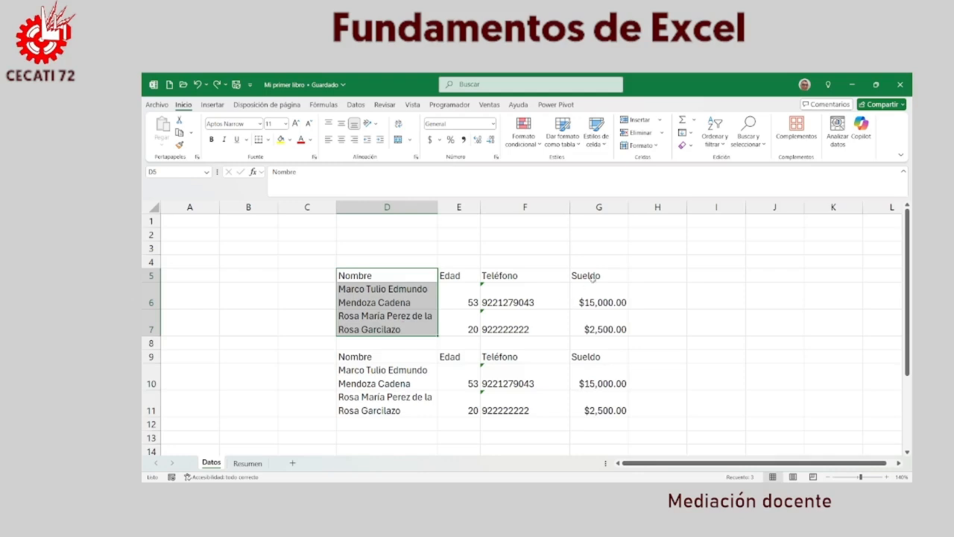
# Step: Add G5:G7 to the selected range D5:D7 and fill both ranges with yellow
pyautogui.moveTo(608, 277); pyautogui.dragTo(602, 315)
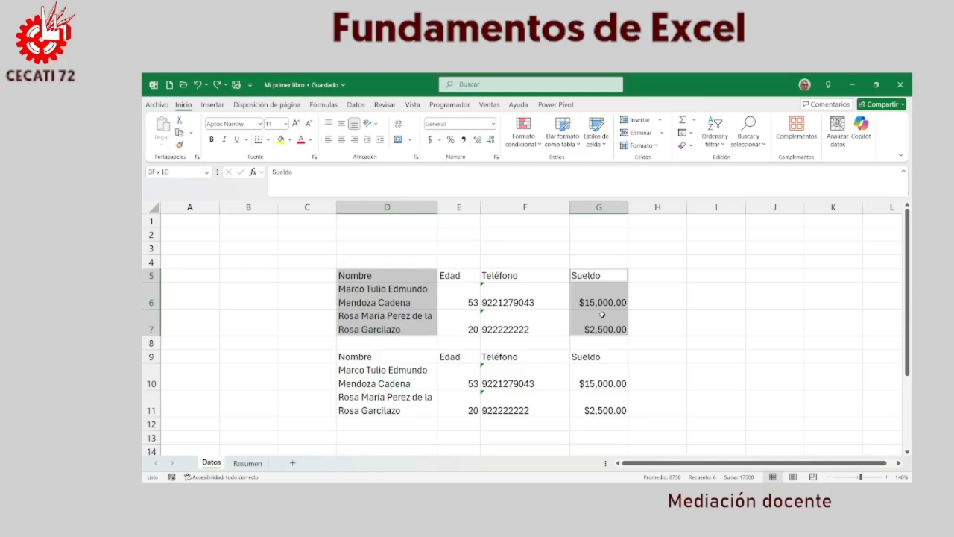
pyautogui.moveTo(602, 315); pyautogui.dragTo(601, 314)
pyautogui.click(280, 140)
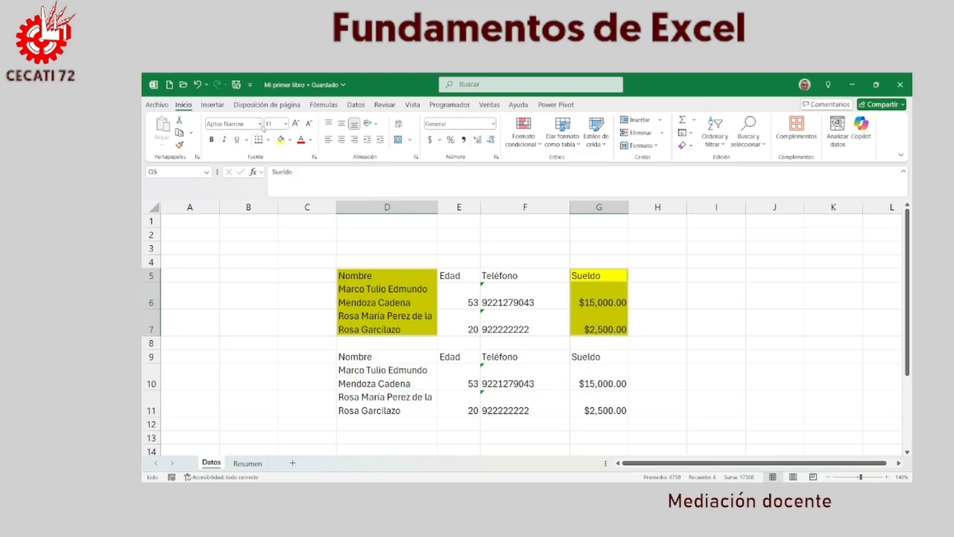
# Step: Set the font of the selected Nombre and Sueldo ranges to ADLaM Display
pyautogui.click(261, 125)
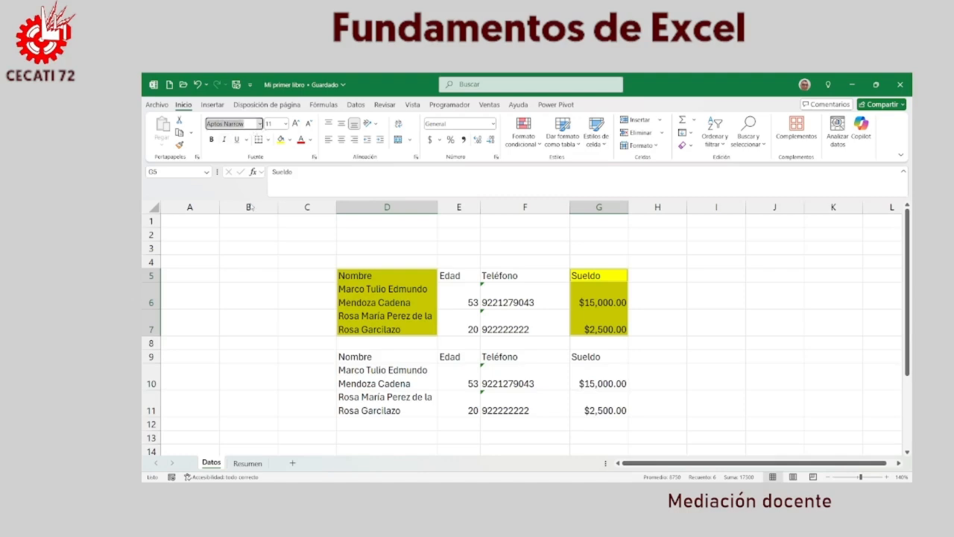
pyautogui.click(312, 235)
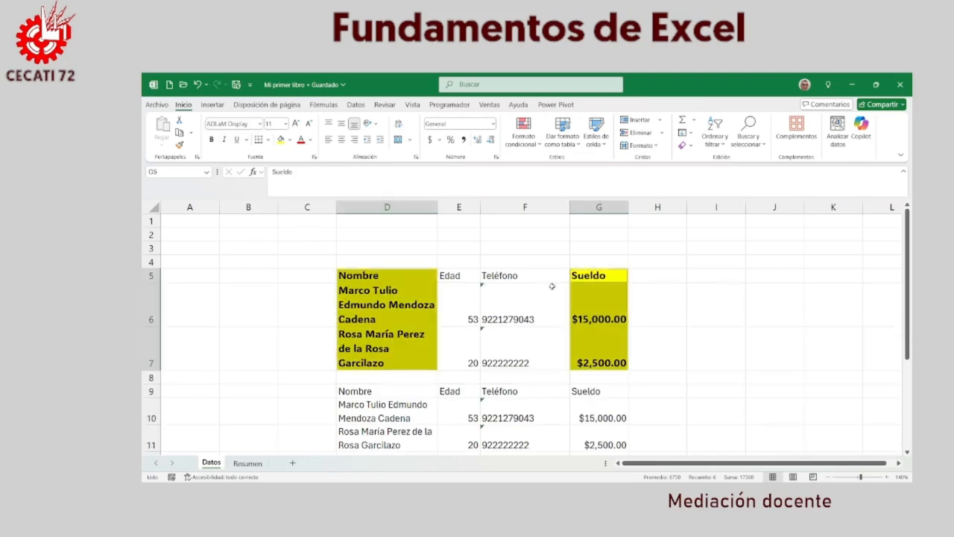
pyautogui.click(492, 289)
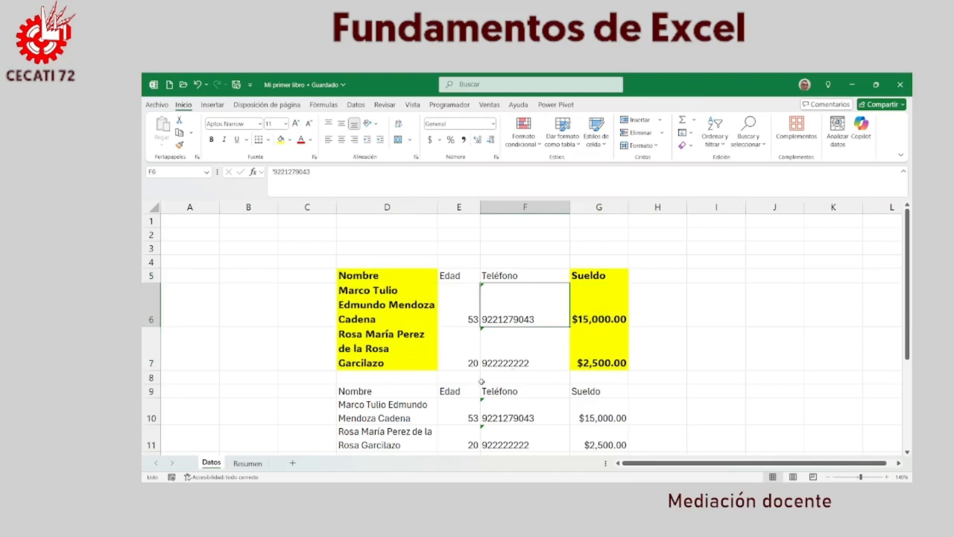
# Step: Select the separate ranges D9:G9 and D11:G11 together and make their text red
pyautogui.scroll(-2, 482, 379)
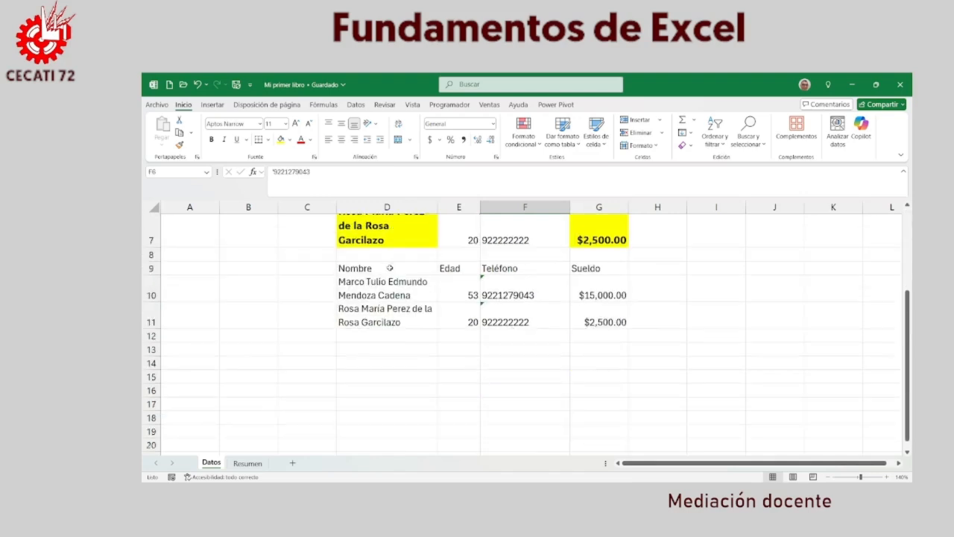
pyautogui.moveTo(389, 268); pyautogui.dragTo(619, 267)
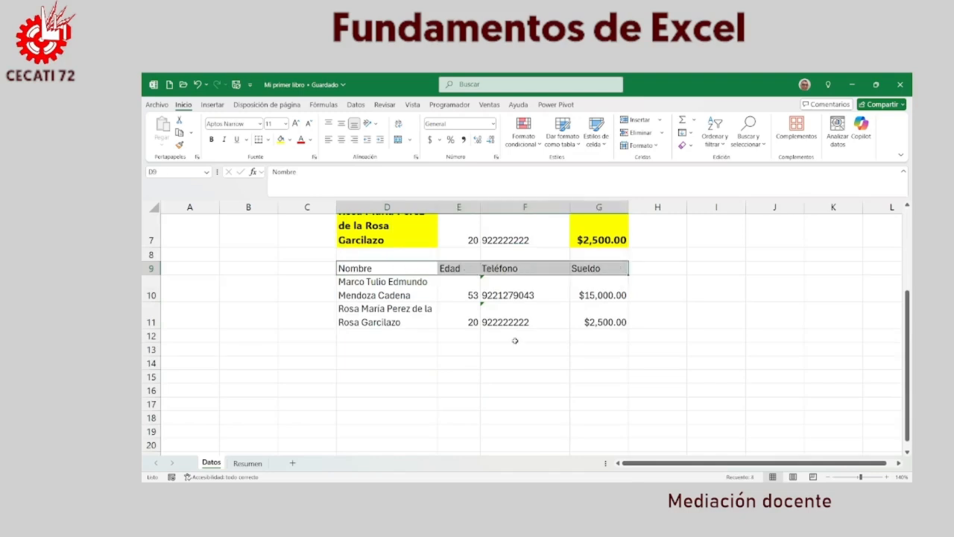
pyautogui.click(397, 314)
pyautogui.moveTo(397, 314); pyautogui.dragTo(589, 322)
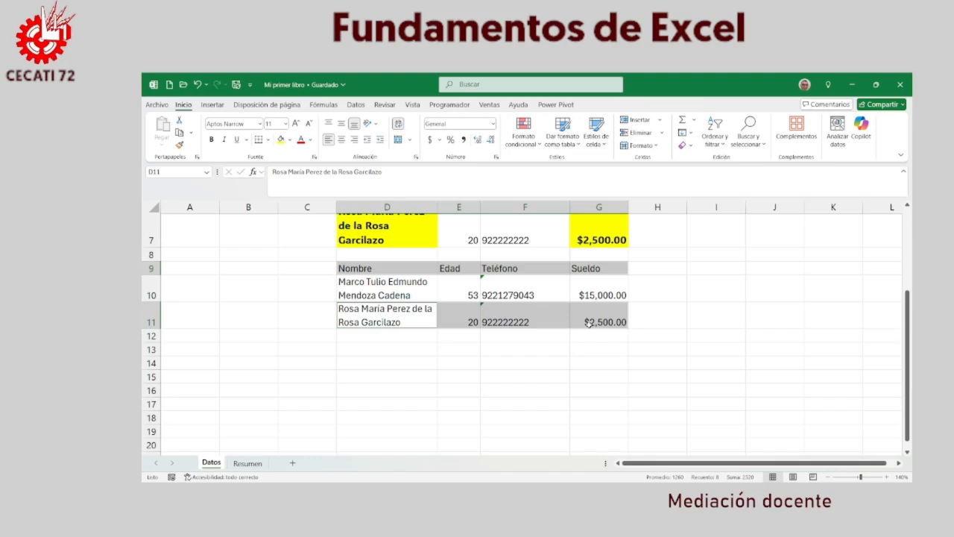
pyautogui.click(301, 140)
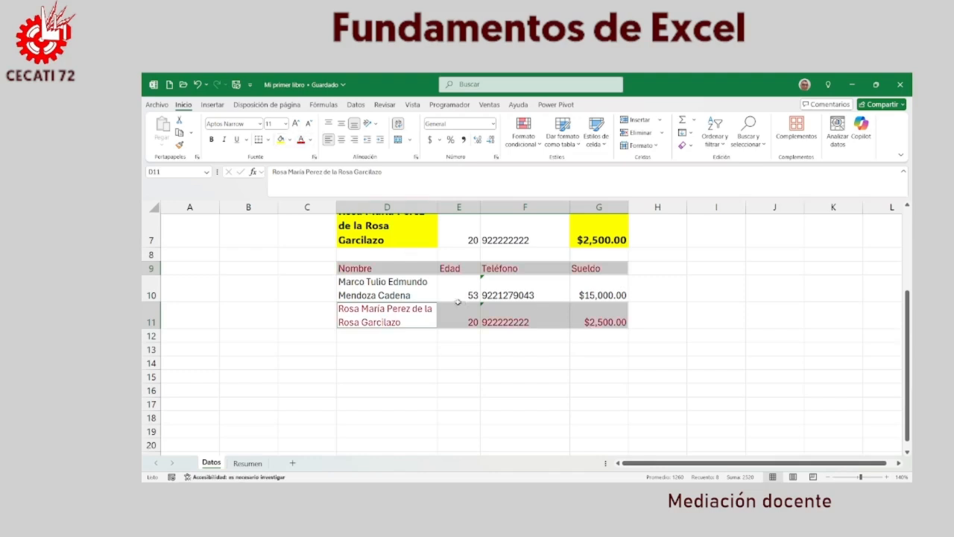
# Step: Fill the selected rows D9:G9 and D11:G11 with light green
pyautogui.click(290, 141)
pyautogui.click(360, 213)
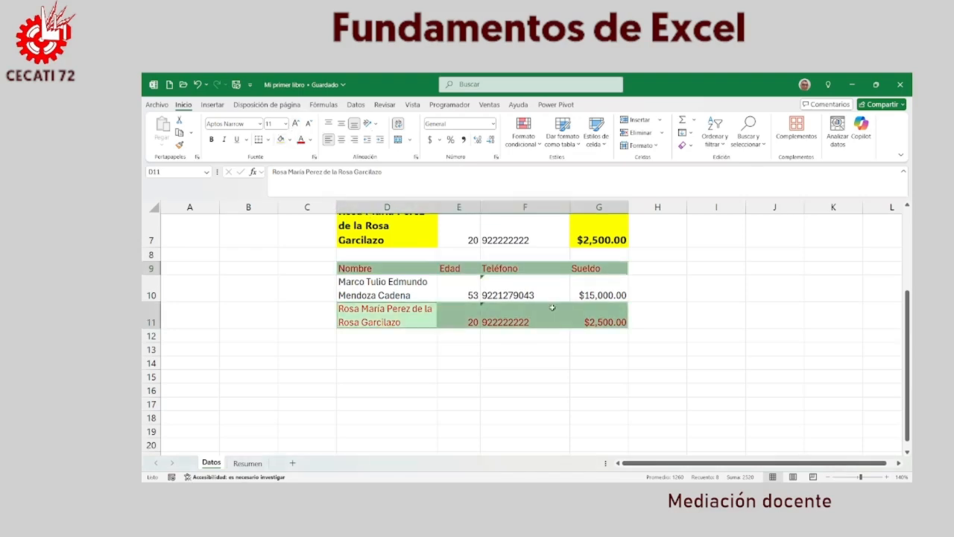
pyautogui.click(657, 301)
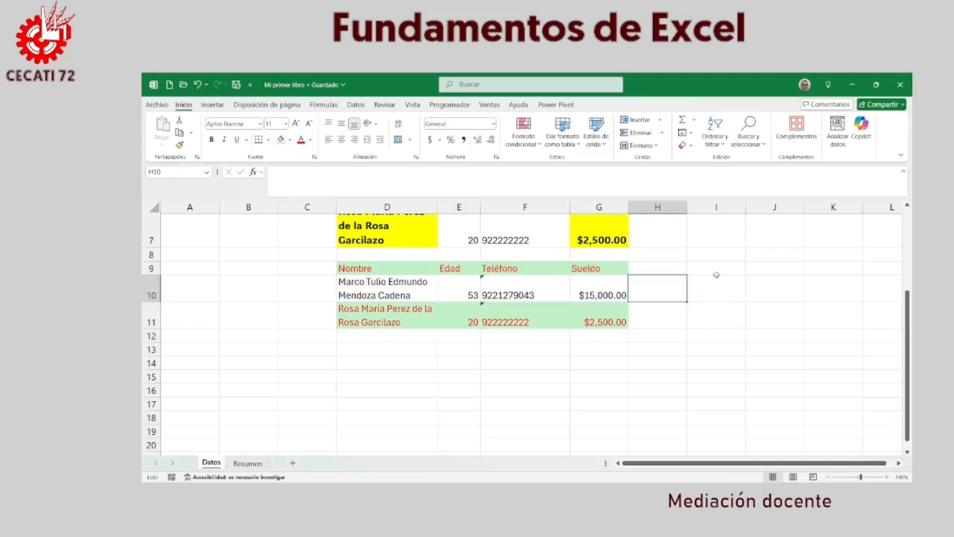
pyautogui.click(429, 353)
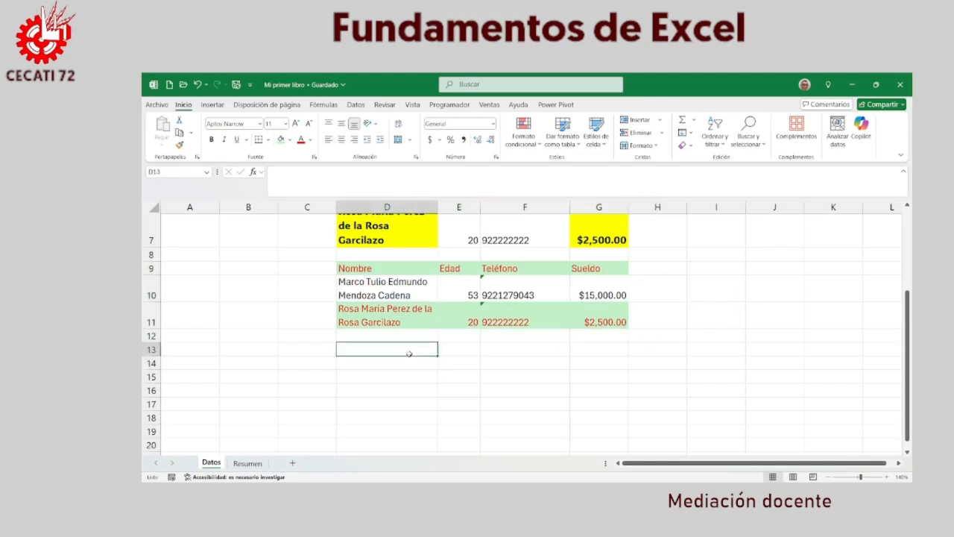
pyautogui.click(414, 288)
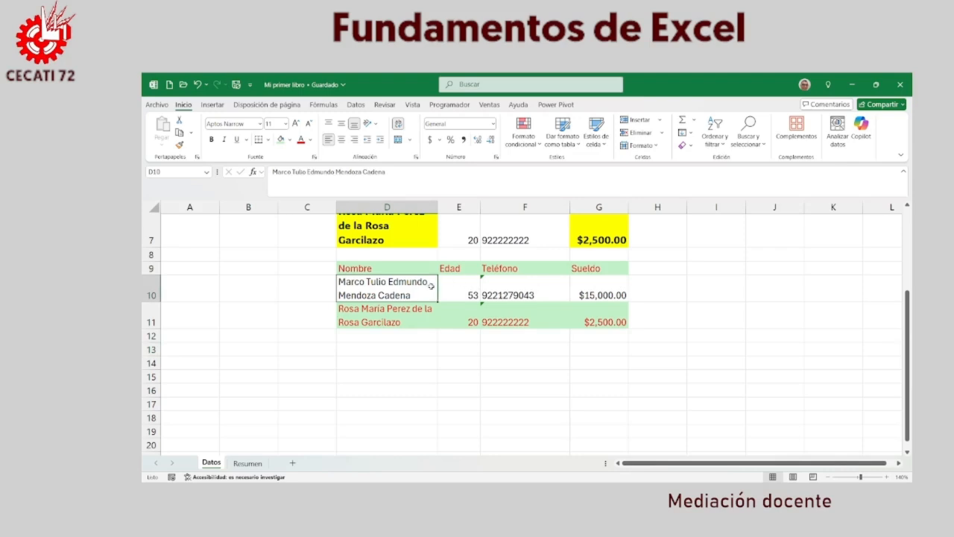
# Step: Add the separate cells F10, F7 and E6 to the selected cell D10 and make their text purple
pyautogui.keyDown('ctrl'); pyautogui.click(512, 290); pyautogui.keyUp('ctrl')
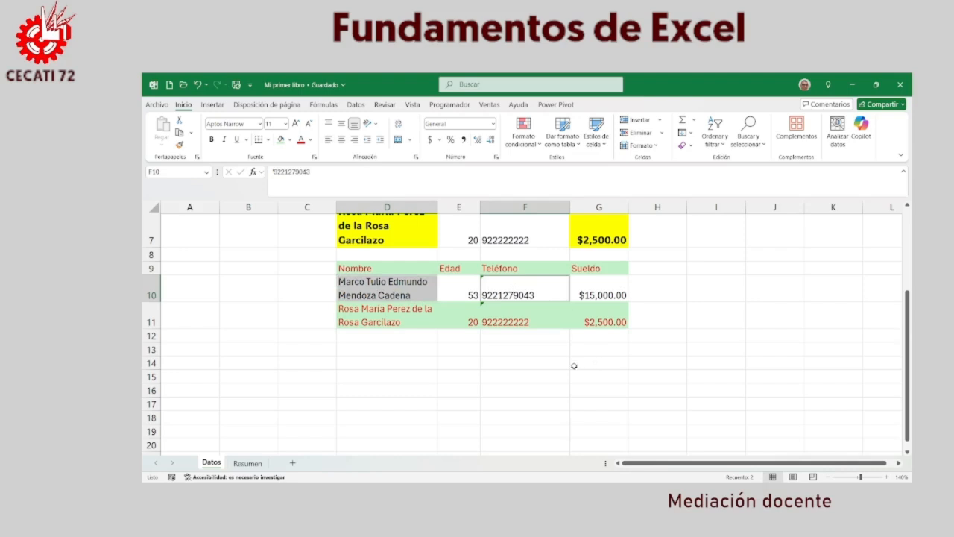
pyautogui.scroll(2, 574, 366)
pyautogui.keyDown('ctrl'); pyautogui.scroll(2, 574, 366); pyautogui.keyUp('ctrl')
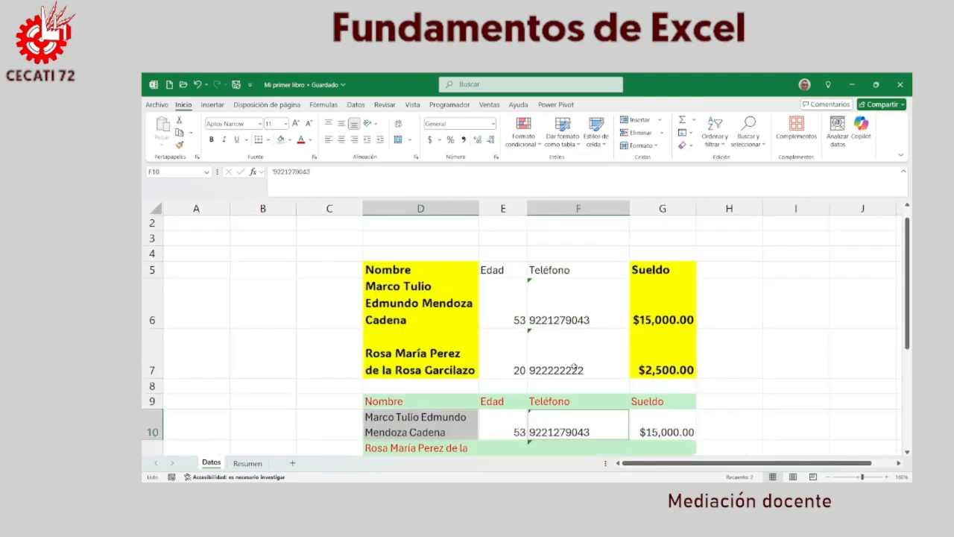
pyautogui.keyDown('ctrl'); pyautogui.scroll(-1, 574, 366); pyautogui.keyUp('ctrl')
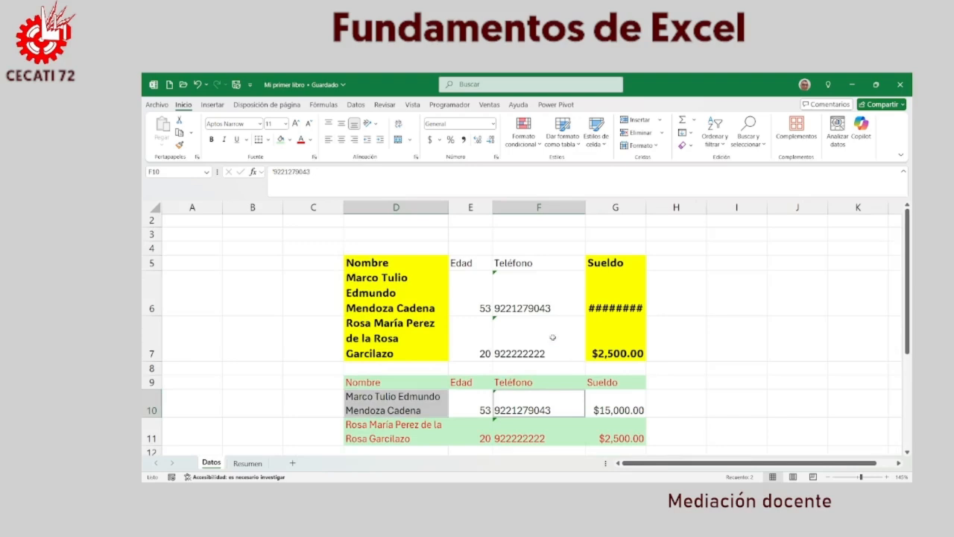
pyautogui.keyDown('ctrl'); pyautogui.scroll(-2, 547, 342); pyautogui.keyUp('ctrl')
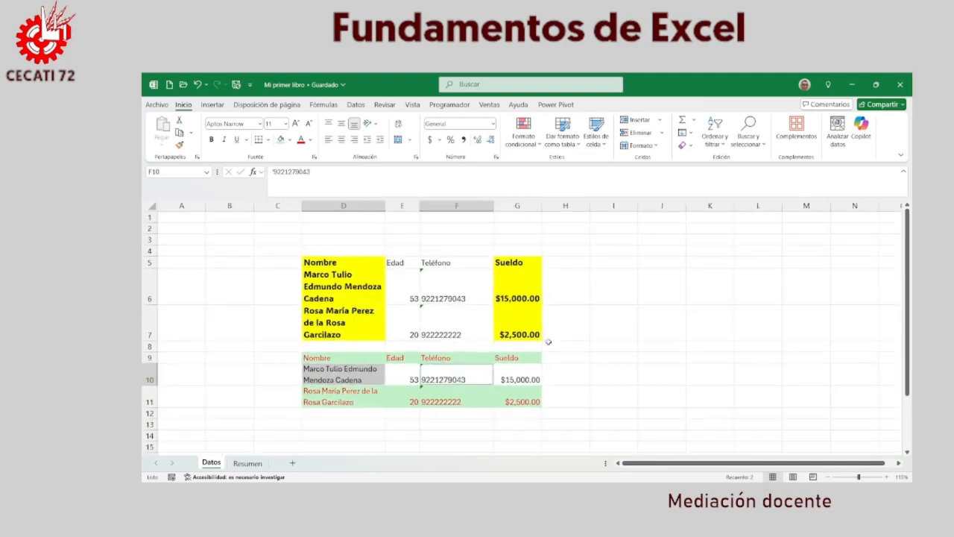
pyautogui.keyDown('ctrl'); pyautogui.click(459, 322); pyautogui.keyUp('ctrl')
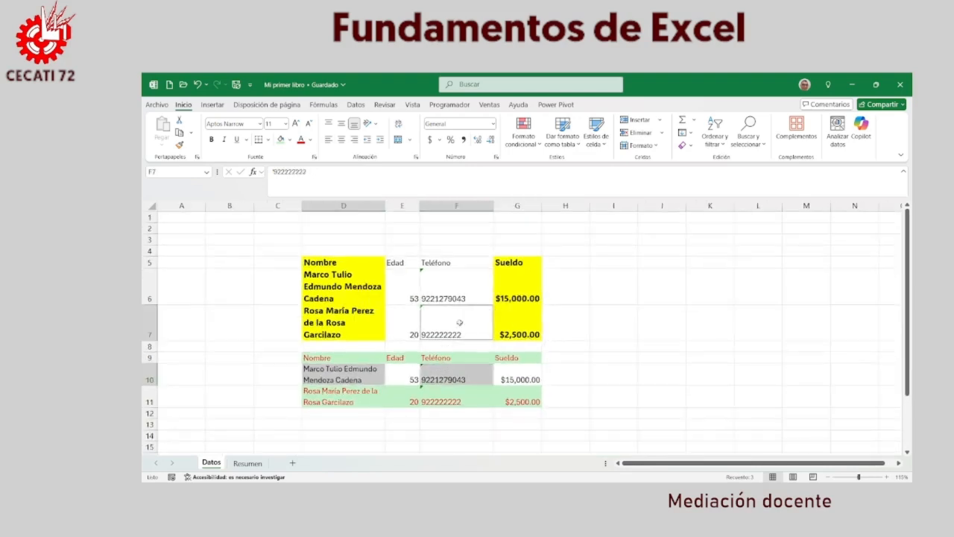
pyautogui.keyDown('ctrl'); pyautogui.click(409, 296); pyautogui.keyUp('ctrl')
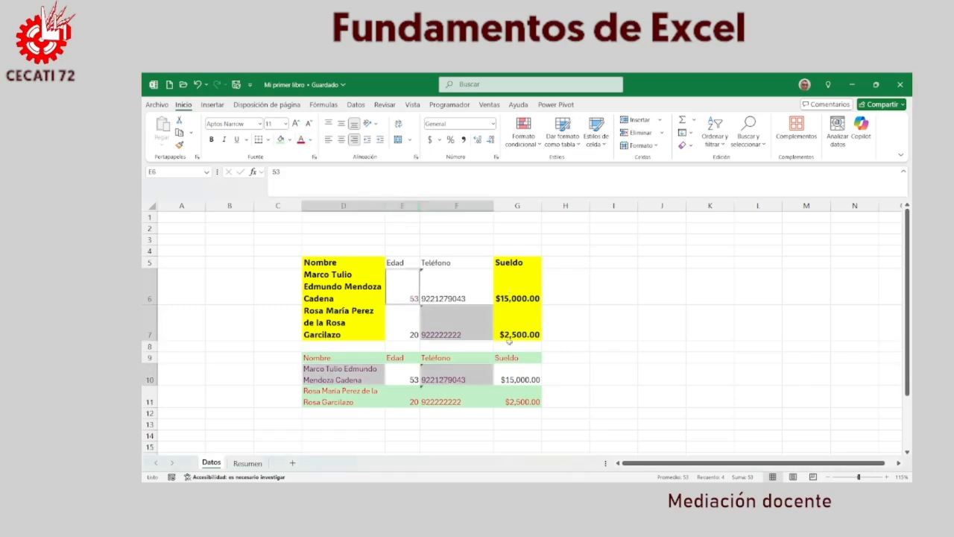
pyautogui.click(640, 345)
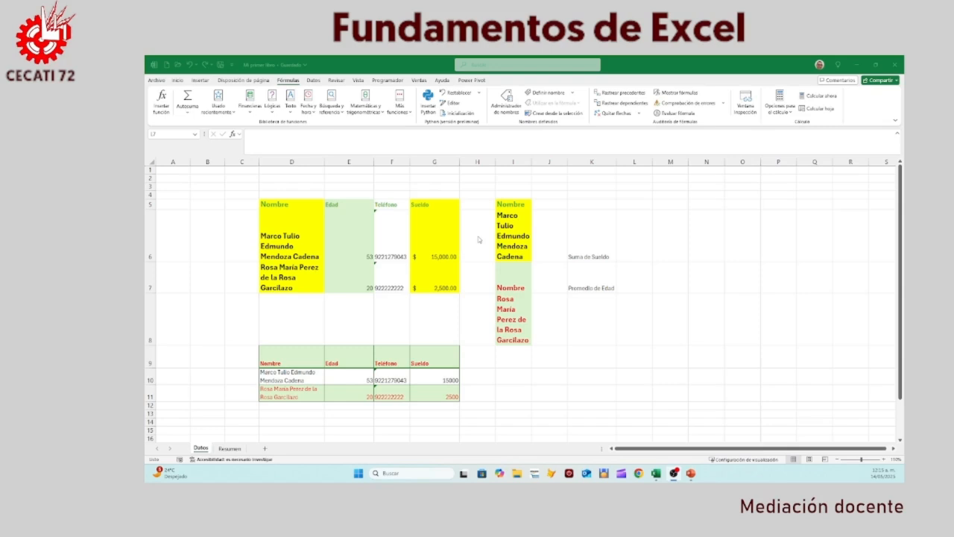
pyautogui.click(633, 246)
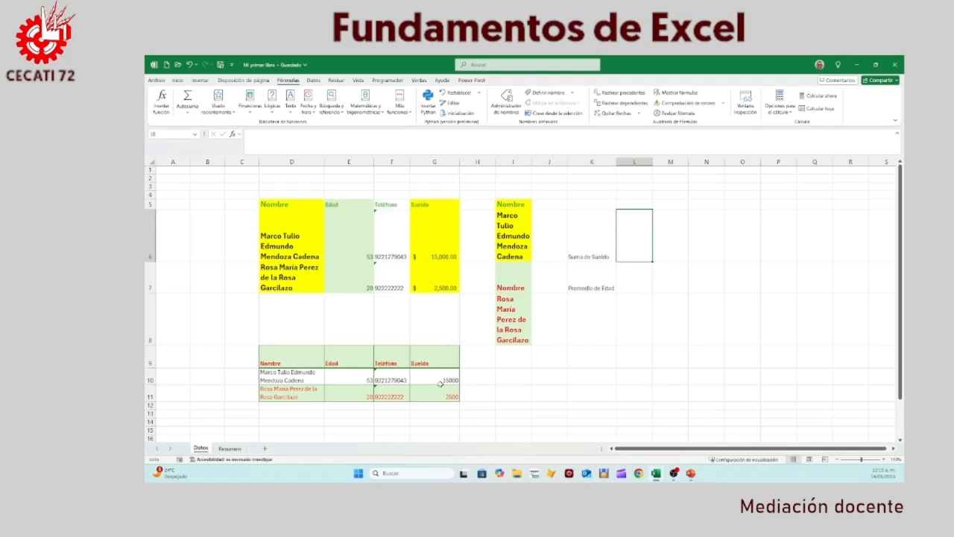
pyautogui.click(623, 286)
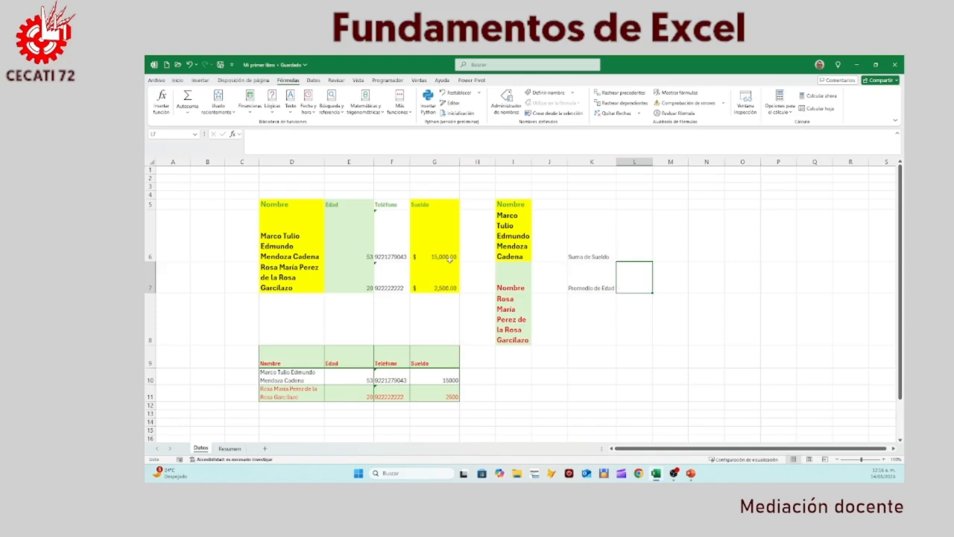
# Step: Select the age ranges E6:E7 and E10:E11 together and name them Edad
pyautogui.click(352, 233)
pyautogui.moveTo(352, 233); pyautogui.dragTo(353, 273)
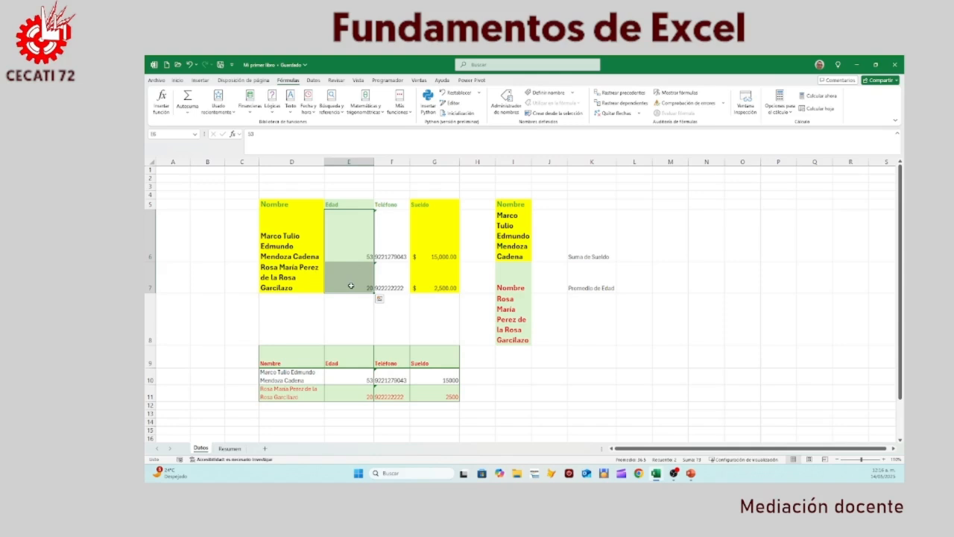
pyautogui.keyDown('ctrl'); pyautogui.click(349, 380); pyautogui.keyUp('ctrl')
pyautogui.moveTo(350, 382); pyautogui.dragTo(349, 389)
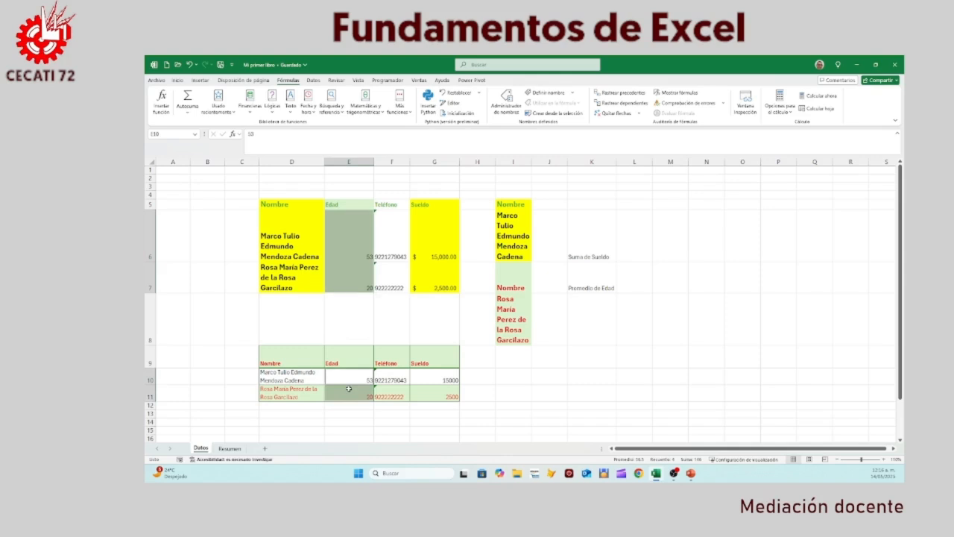
pyautogui.click(170, 135)
pyautogui.write('Edad')
pyautogui.press('Return')
# Step: Select the salary ranges G6:G7 and G10:G11 together and name them Sueldo
pyautogui.click(446, 219)
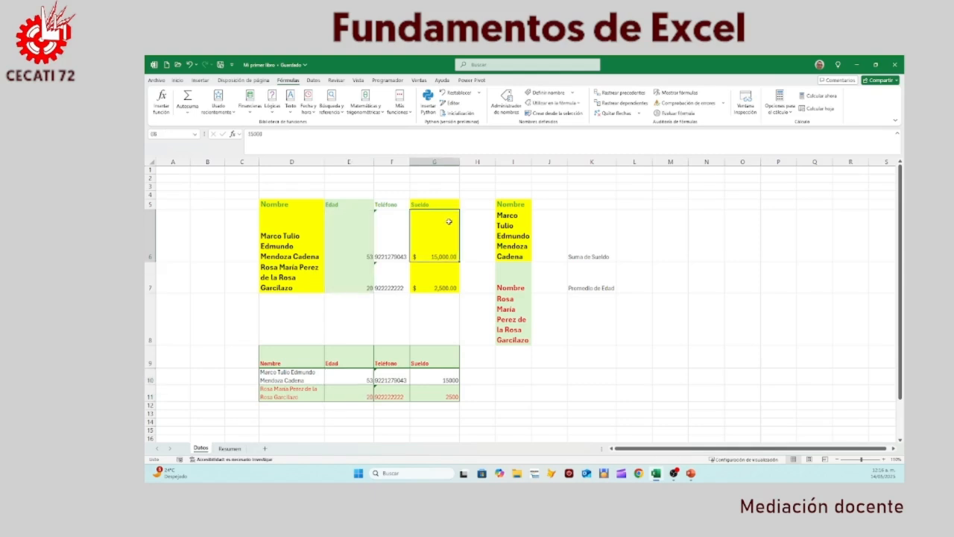
pyautogui.moveTo(446, 219); pyautogui.dragTo(439, 266)
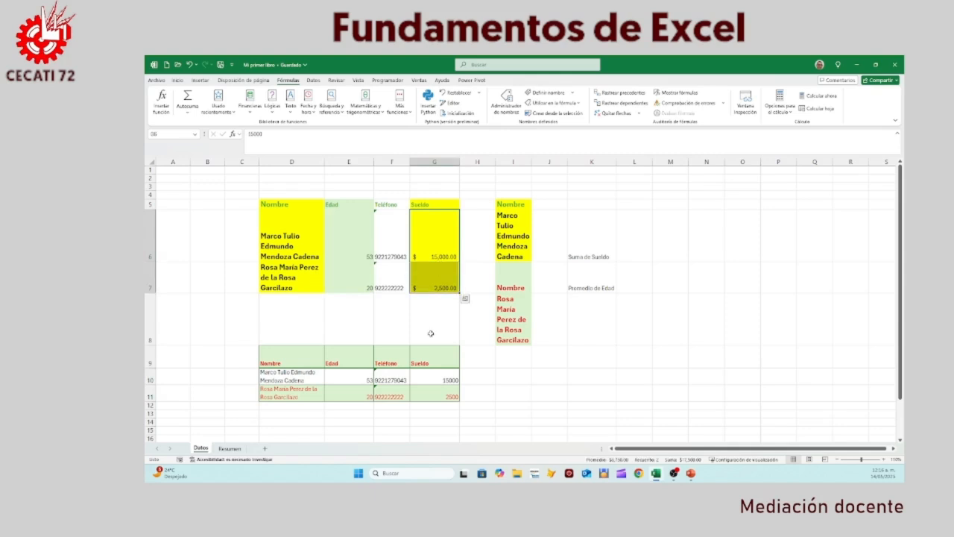
pyautogui.moveTo(445, 378); pyautogui.dragTo(441, 393)
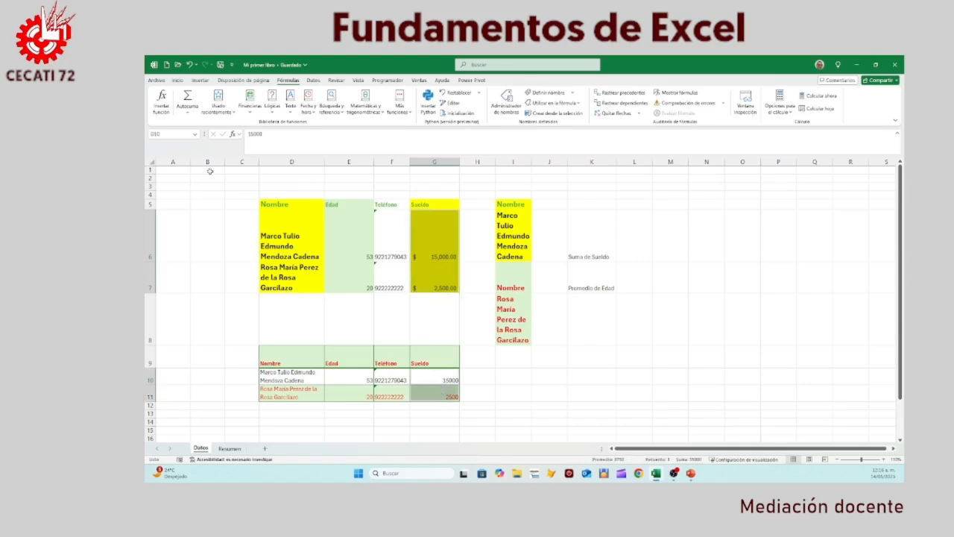
pyautogui.click(175, 135)
pyautogui.write('Sueldo')
pyautogui.press('Return')
# Step: Enter the formula =suma(sueldo) in cell L6 beside Suma de Sueldo
pyautogui.click(638, 241)
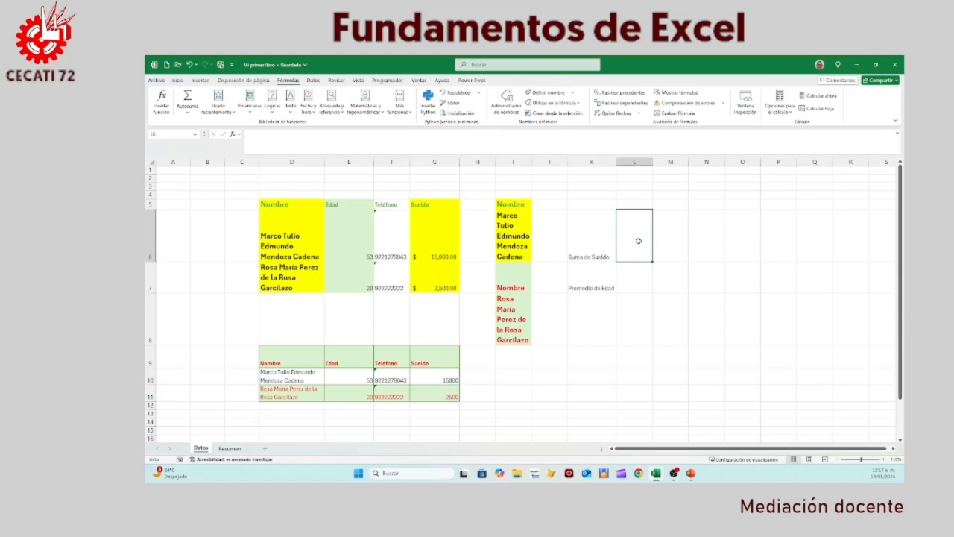
pyautogui.write('=')
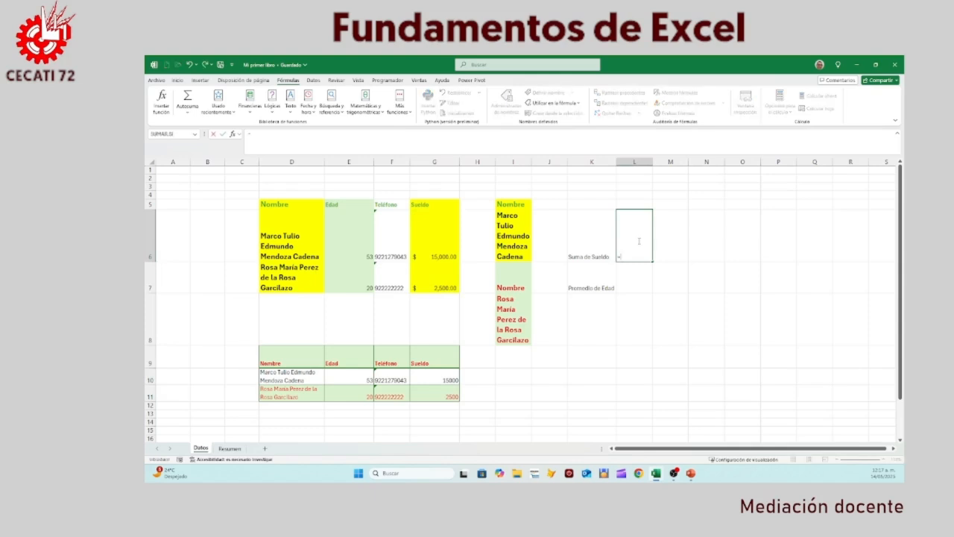
pyautogui.write('suma(')
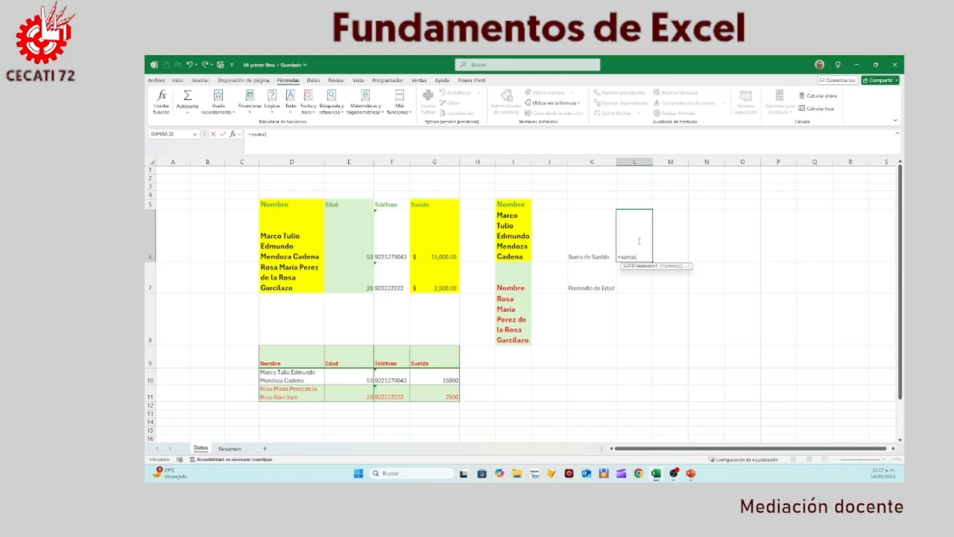
pyautogui.write('sueldo)')
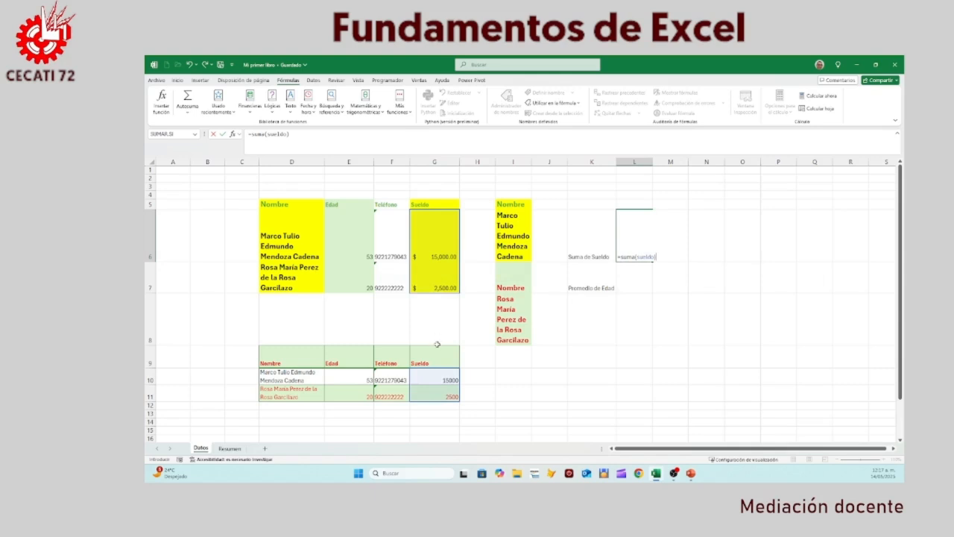
pyautogui.press('Return')
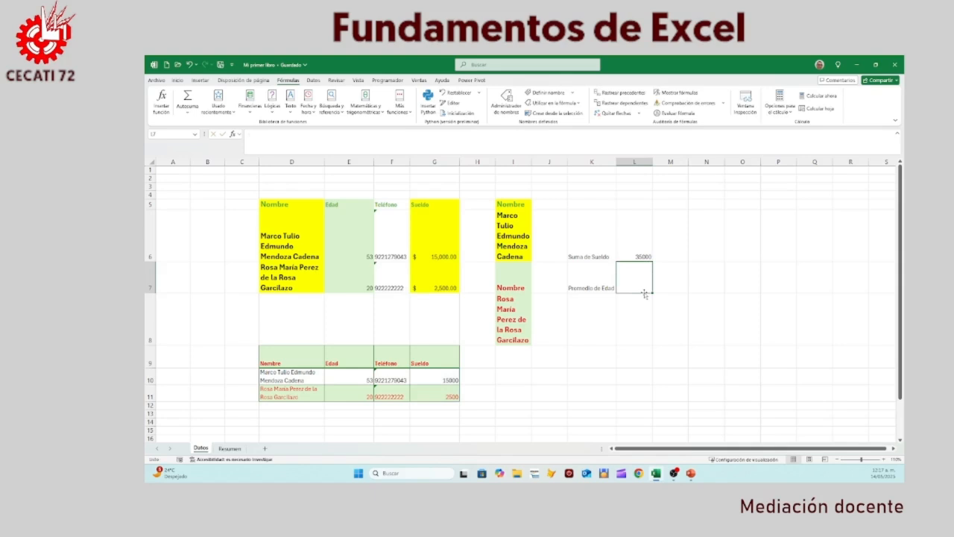
# Step: Enter the formula =promedio(edad) in cell L7 beside Promedio de Edad
pyautogui.write('=')
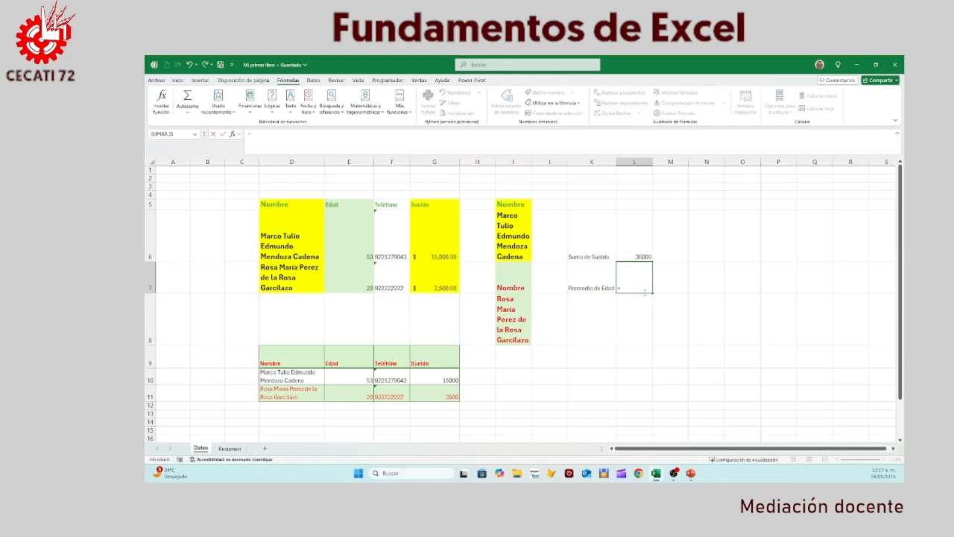
pyautogui.write('promed')
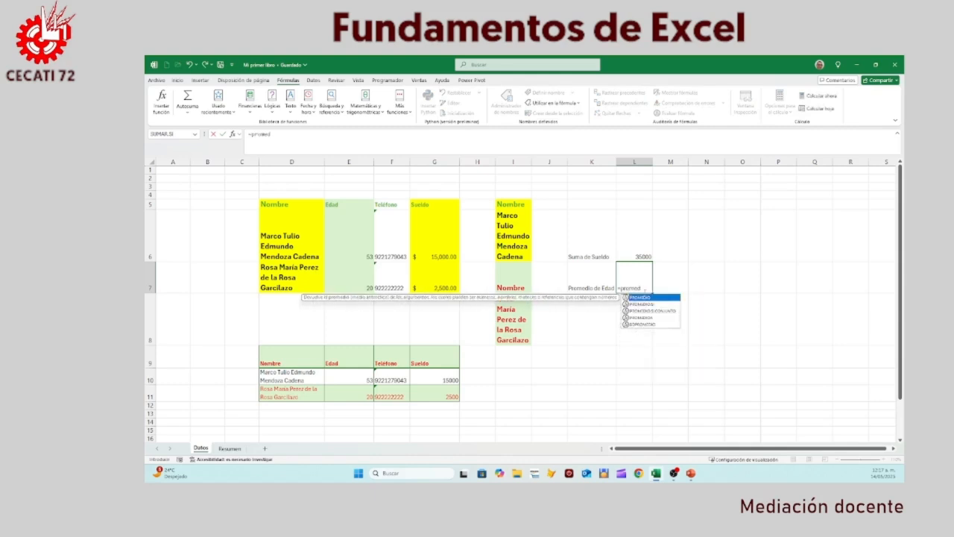
pyautogui.write('io(')
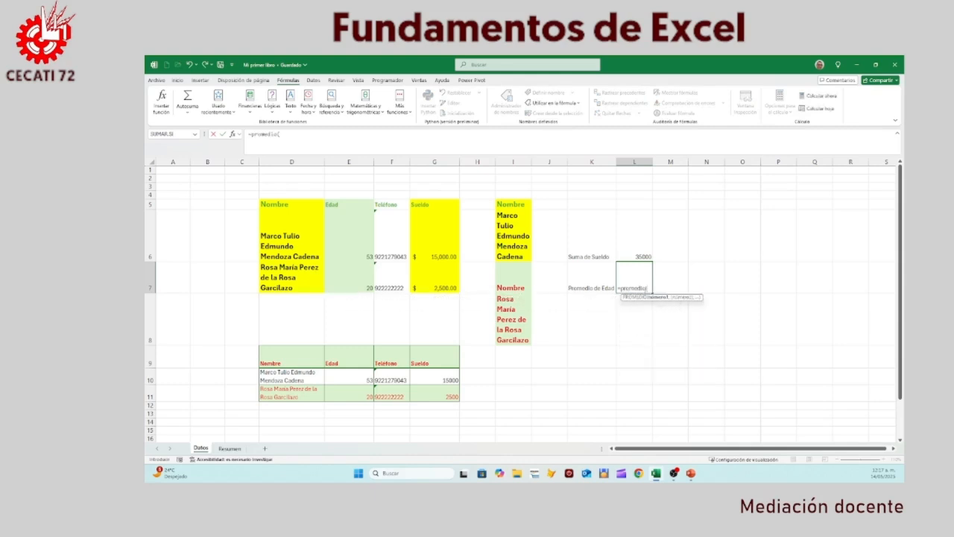
pyautogui.write('edad')
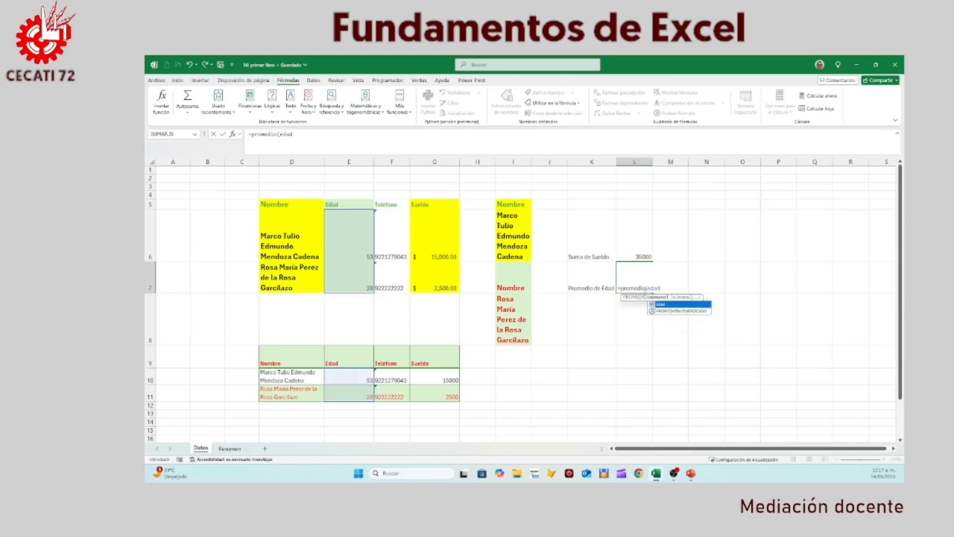
pyautogui.write(')')
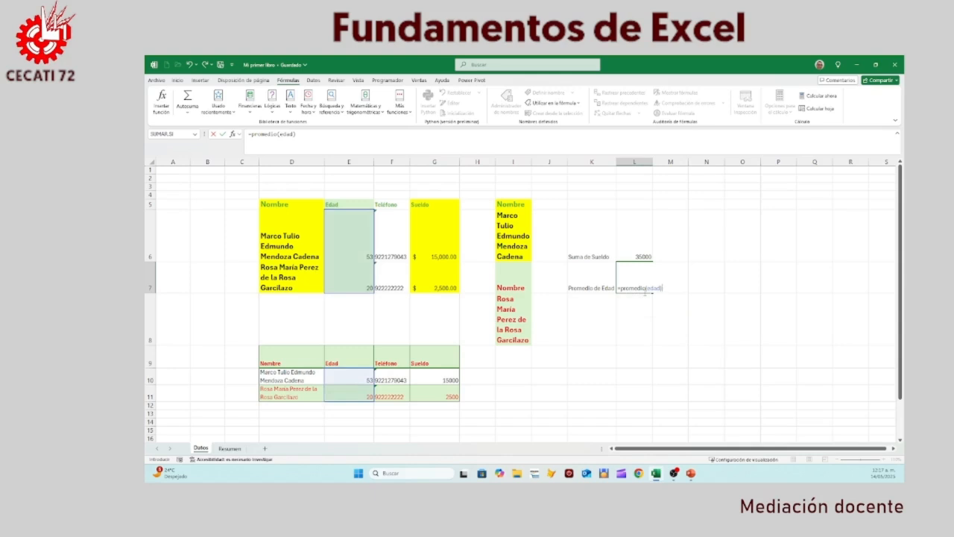
pyautogui.press('Return')
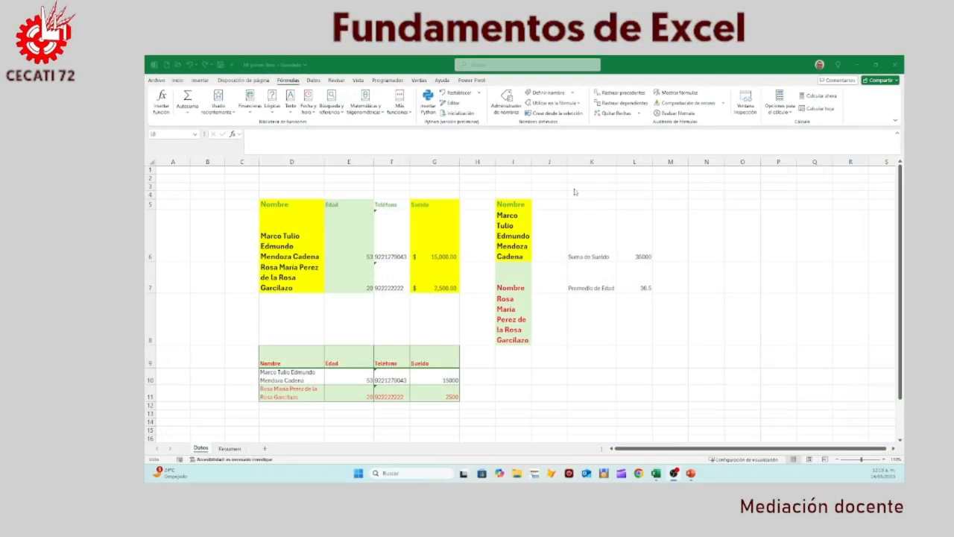
# Step: Select the non-adjacent ranges A1:B5 and D1:E5 together by entering their references
pyautogui.click(180, 135)
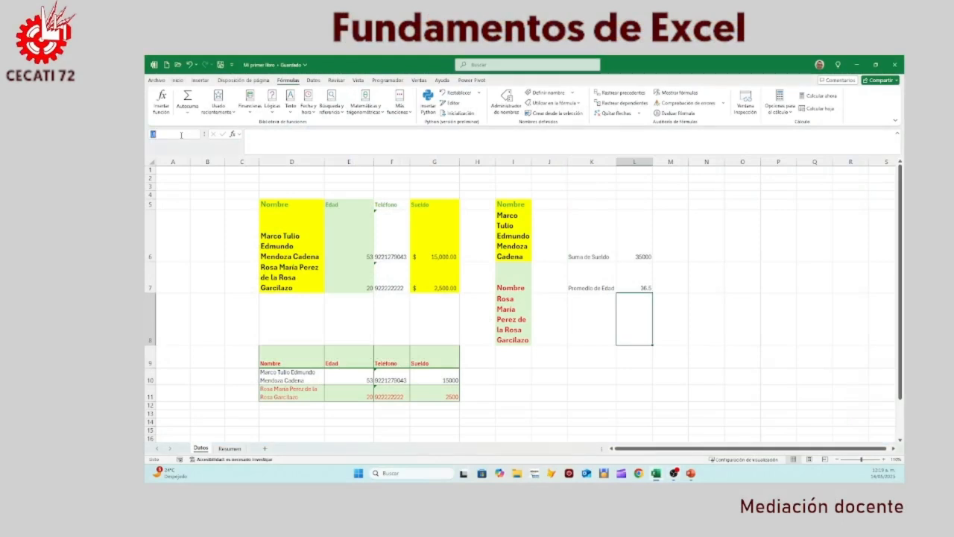
pyautogui.write('a')
pyautogui.write('5')
pyautogui.write(':6')
pyautogui.write('1')
pyautogui.write('a')
pyautogui.write('1:e5')
pyautogui.press('Return')
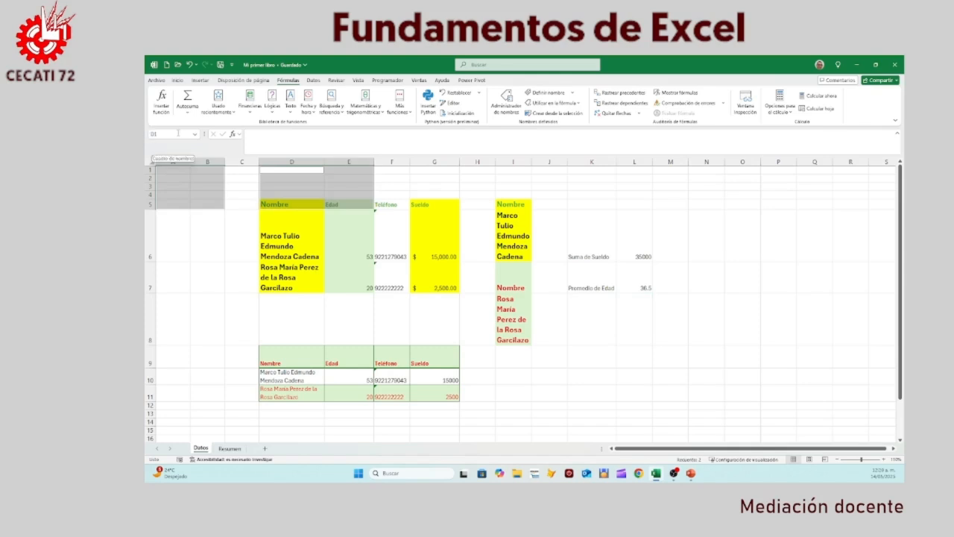
# Step: Select a row 10 range ending at E10 by entering its reference
pyautogui.click(178, 133)
pyautogui.press('BackSpace')
pyautogui.write('s')
pyautogui.write('10')
pyautogui.write(':')
pyautogui.write('e10')
pyautogui.press('Return')
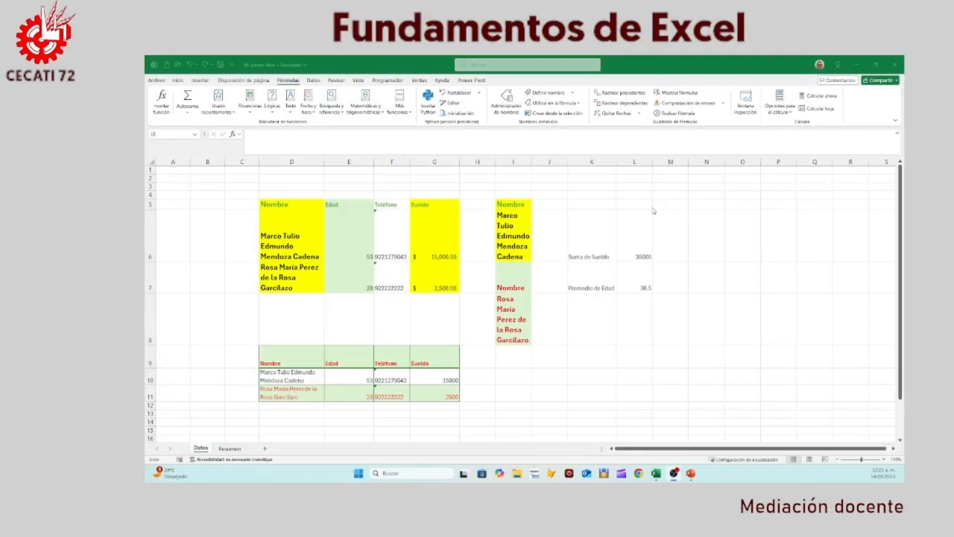
# Step: Select the named range Edad with the Go To command
pyautogui.click(179, 80)
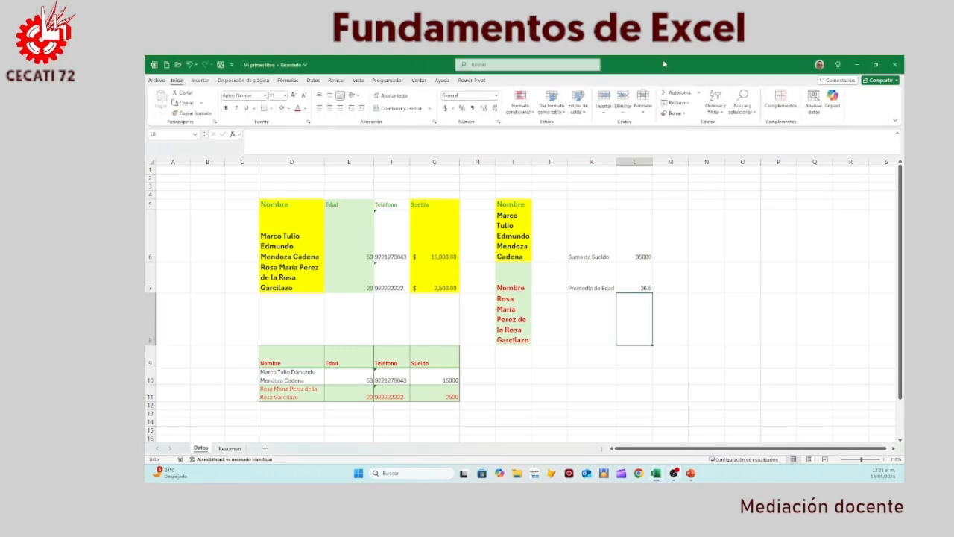
pyautogui.click(742, 103)
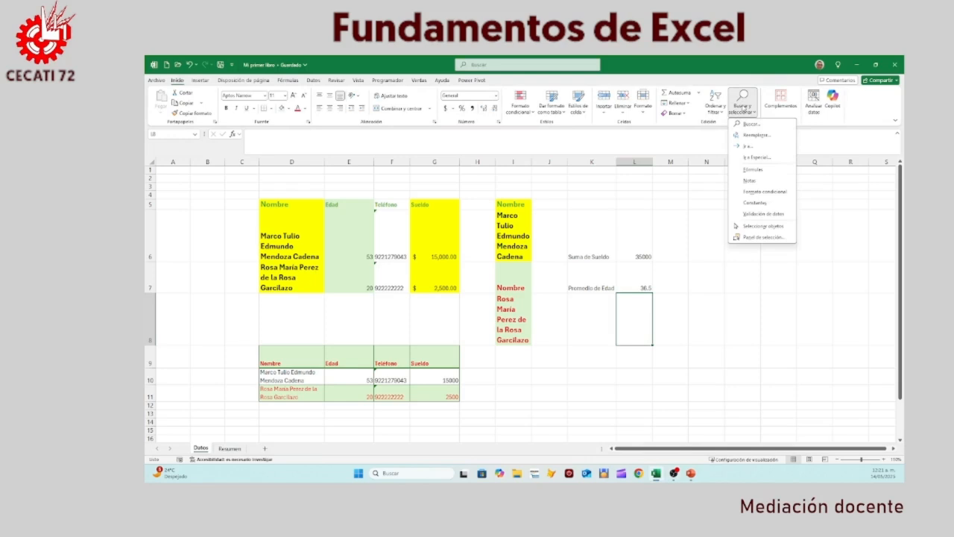
pyautogui.click(758, 147)
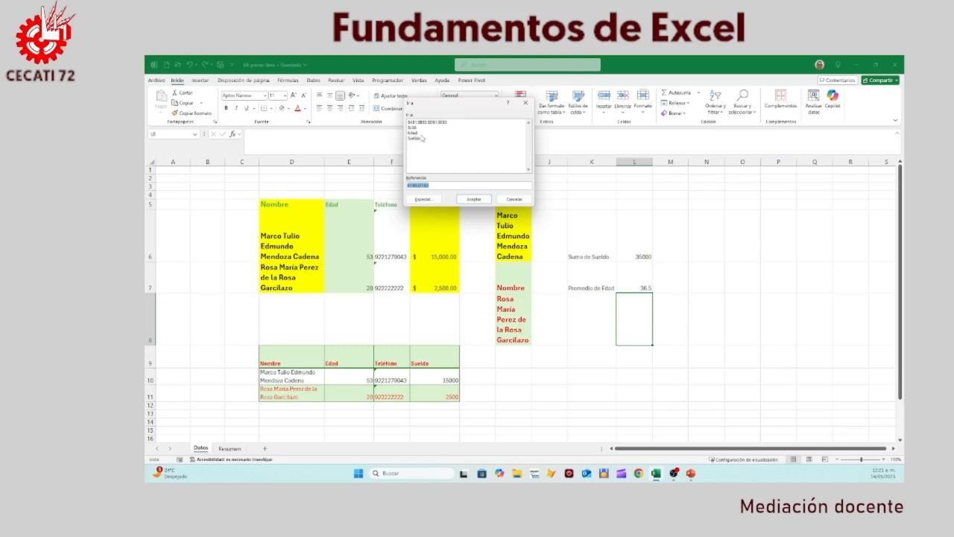
pyautogui.click(416, 133)
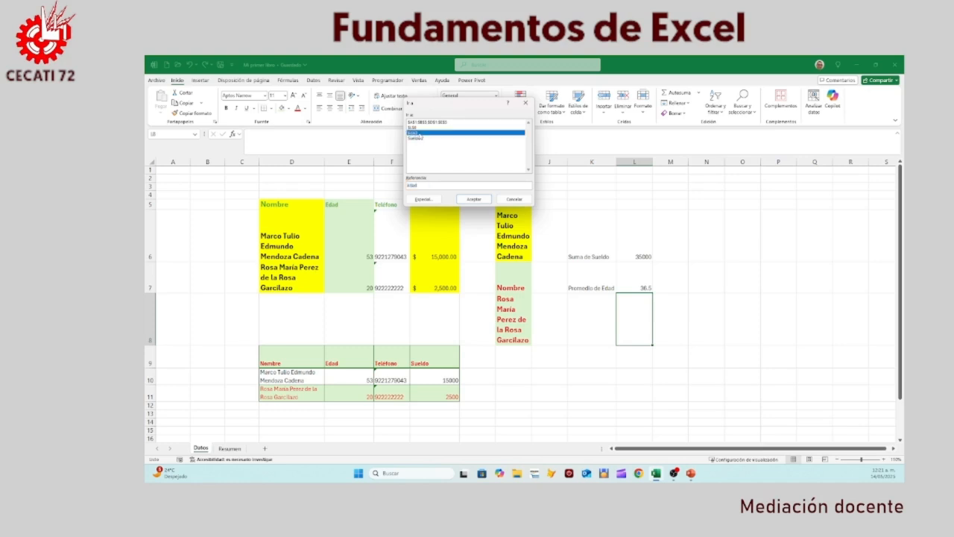
pyautogui.click(474, 199)
# Step: Reopen the Go To dialog with an empty reference and move it clear of the data table
pyautogui.press('F5')
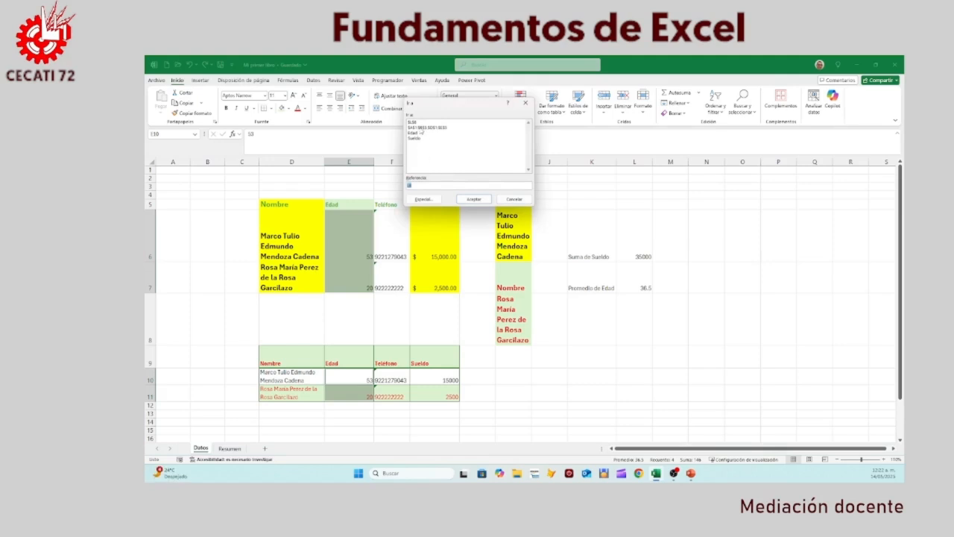
pyautogui.click(430, 187)
pyautogui.moveTo(474, 106); pyautogui.dragTo(565, 115)
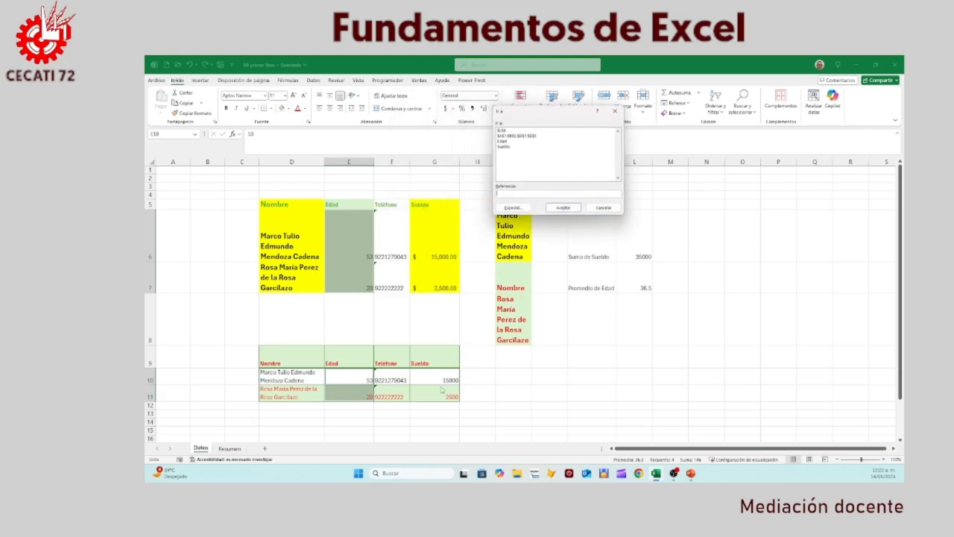